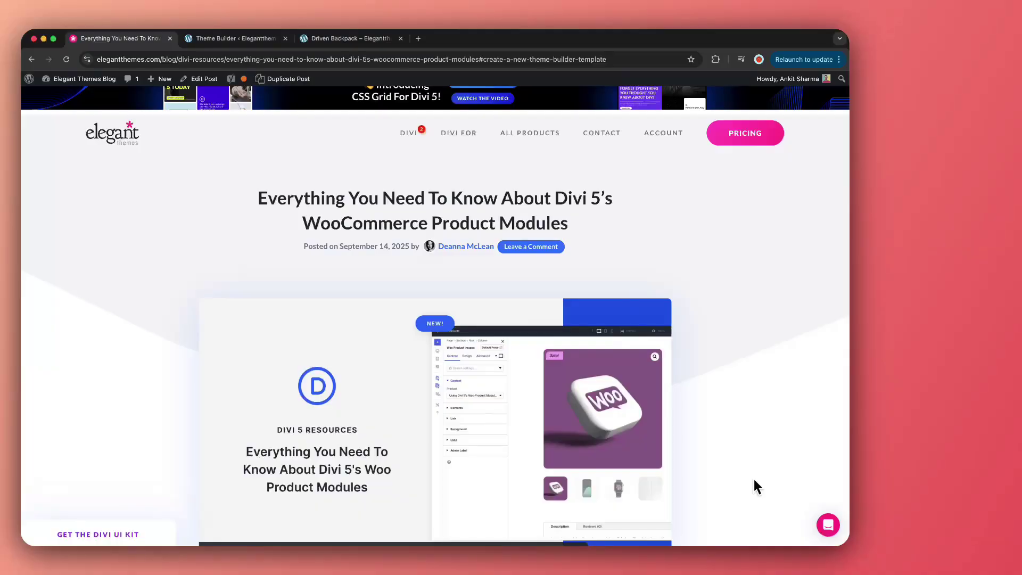
Step: Scroll the Divi 5 WooCommerce Product Modules post past the intro to its Table Of Contents
scroll(753, 480, down, 5)
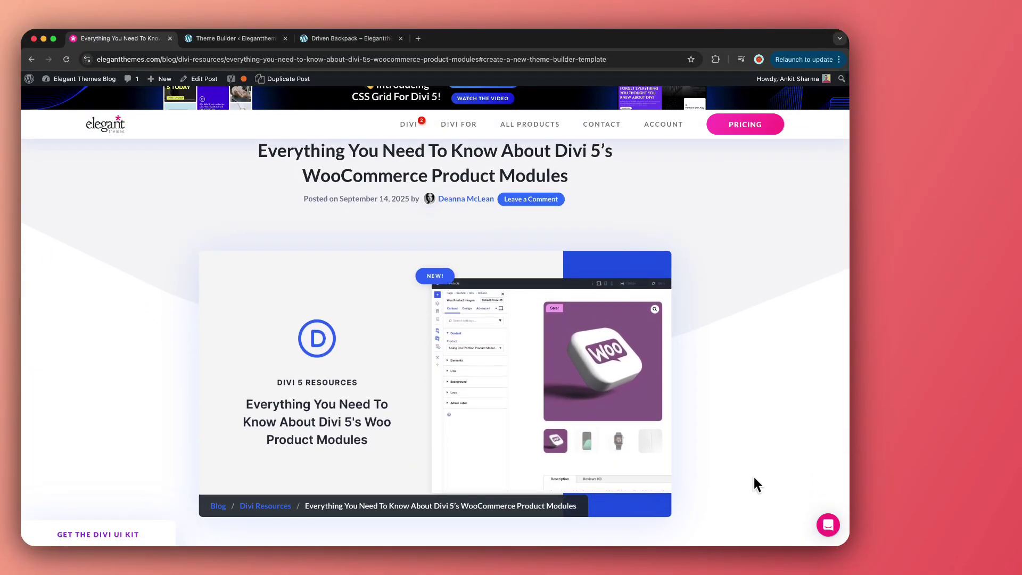
scroll(755, 481, down, 5)
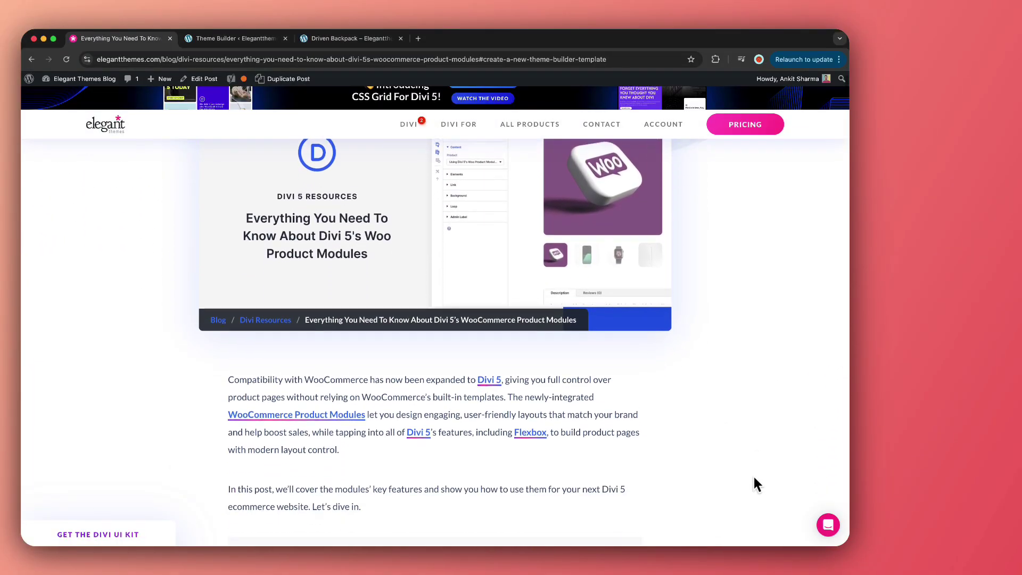
scroll(755, 482, down, 5)
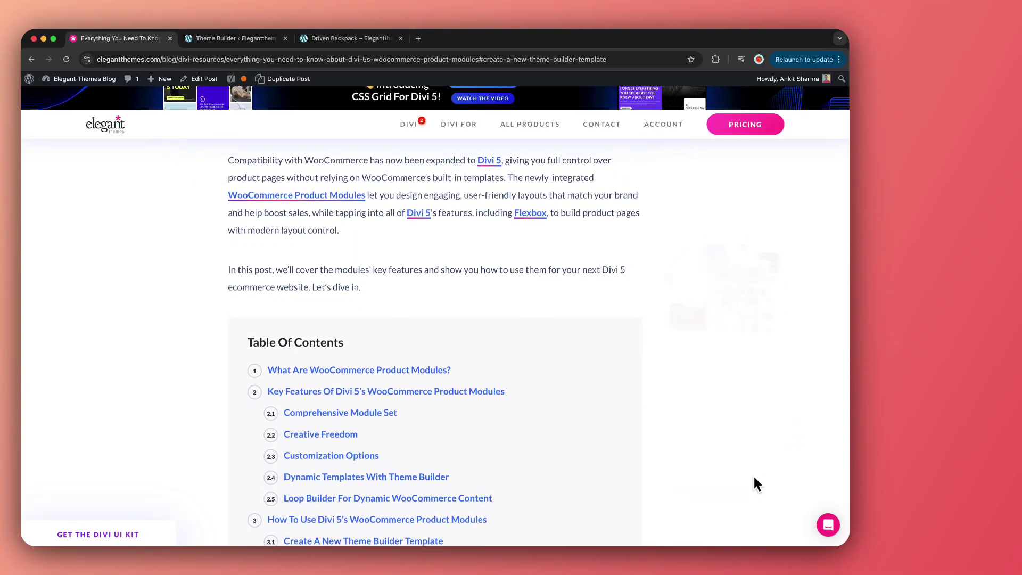
scroll(754, 478, down, 4)
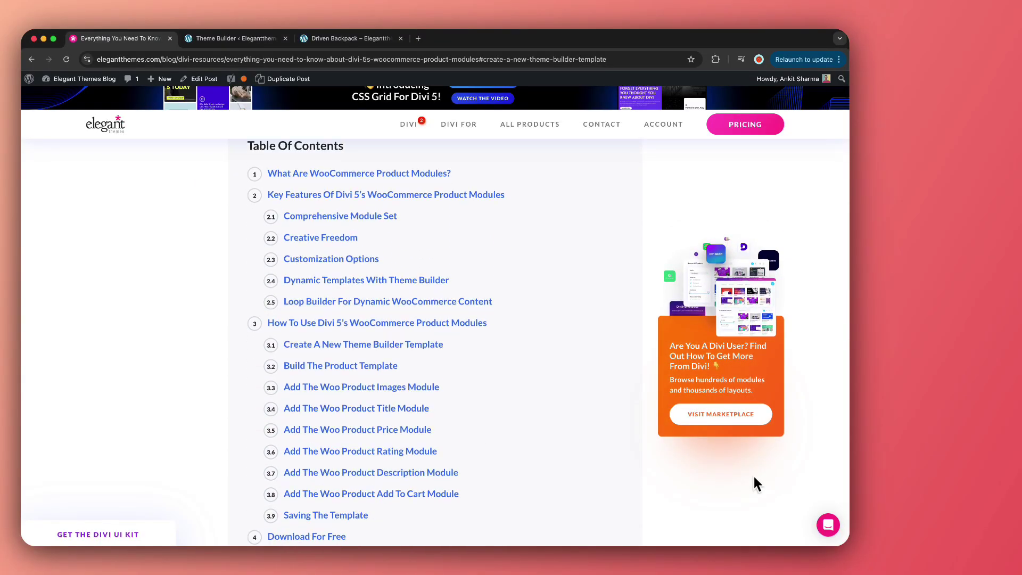
scroll(754, 477, down, 2)
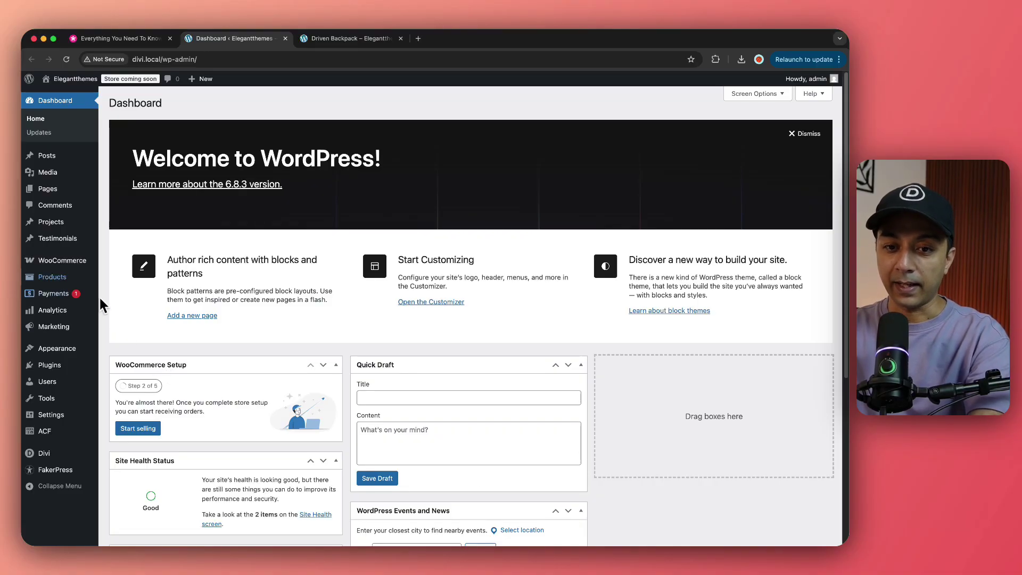
Step: Open Products > All Products in a new tab and scroll the product list
mouse_move(53, 264)
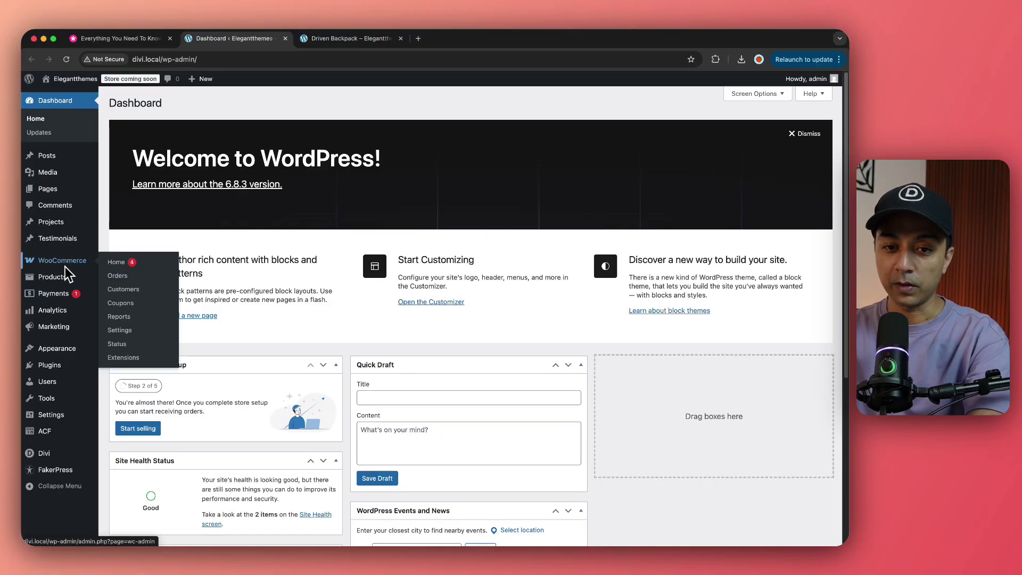
super+click(121, 278)
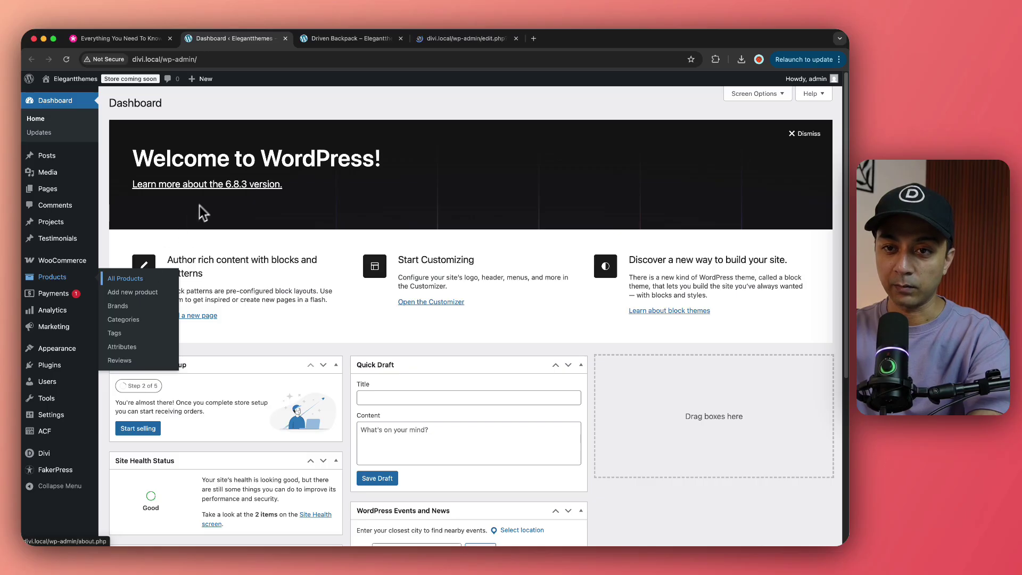
click(448, 38)
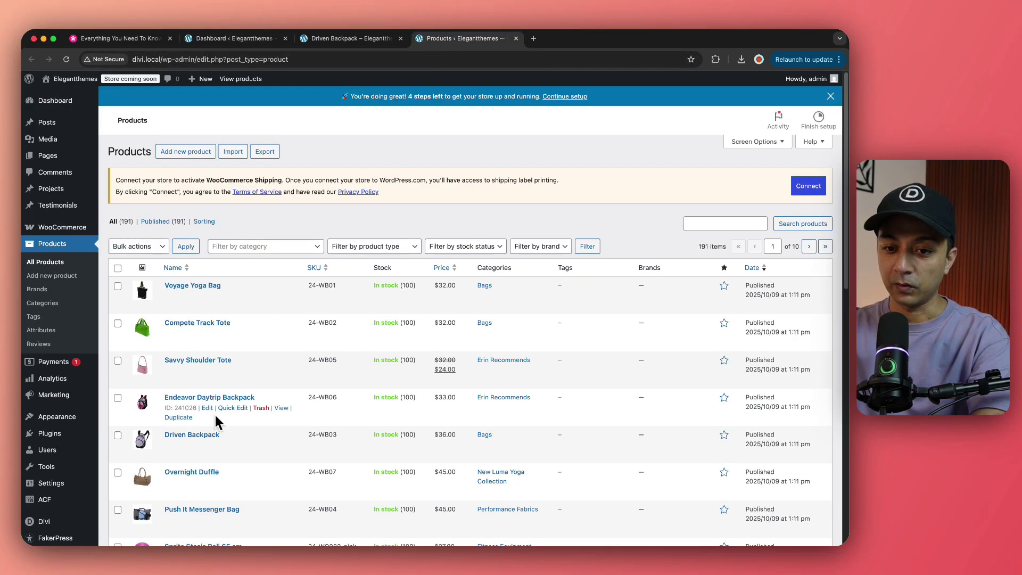
scroll(216, 417, down, 3)
scroll(216, 422, down, 1)
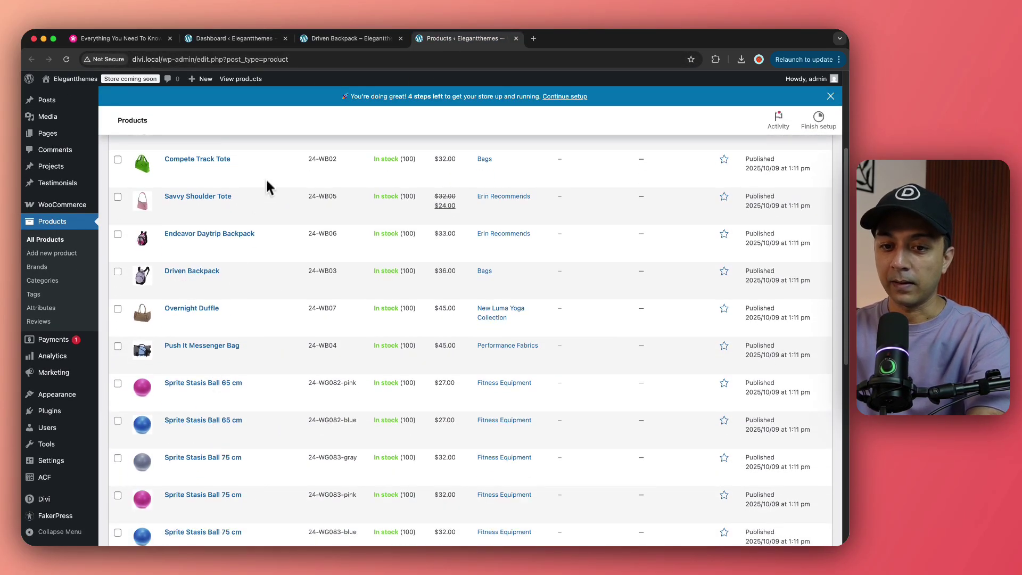
Step: Review the default Driven Backpack product page, then return to the Dashboard
click(352, 39)
scroll(349, 365, down, 7)
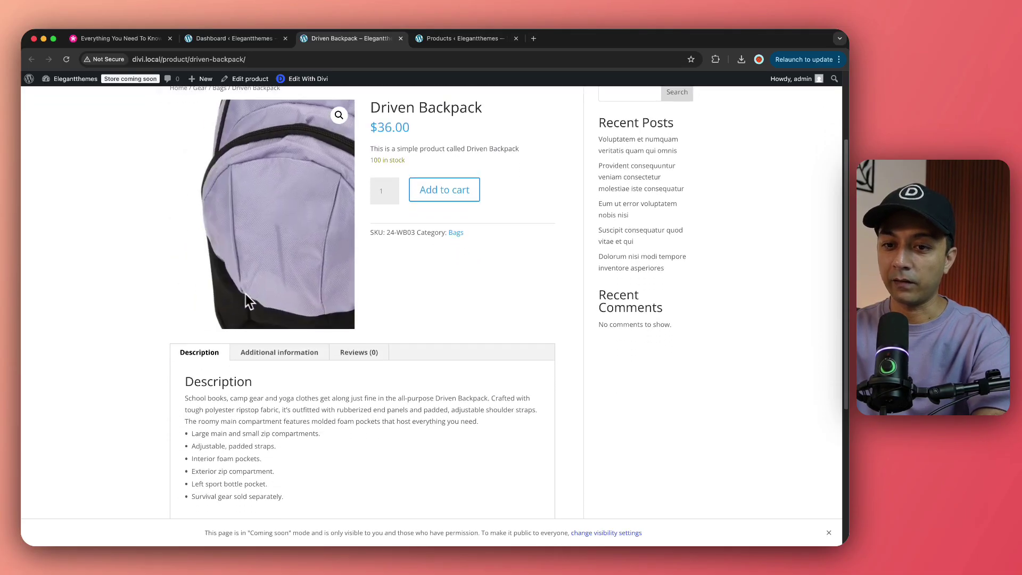
scroll(578, 323, up, 7)
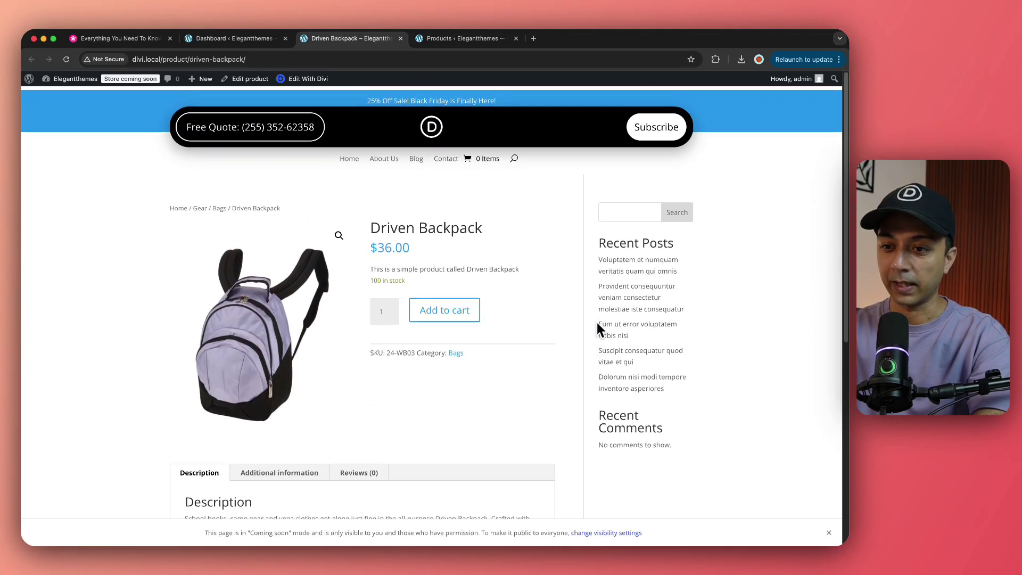
scroll(248, 240, down, 1)
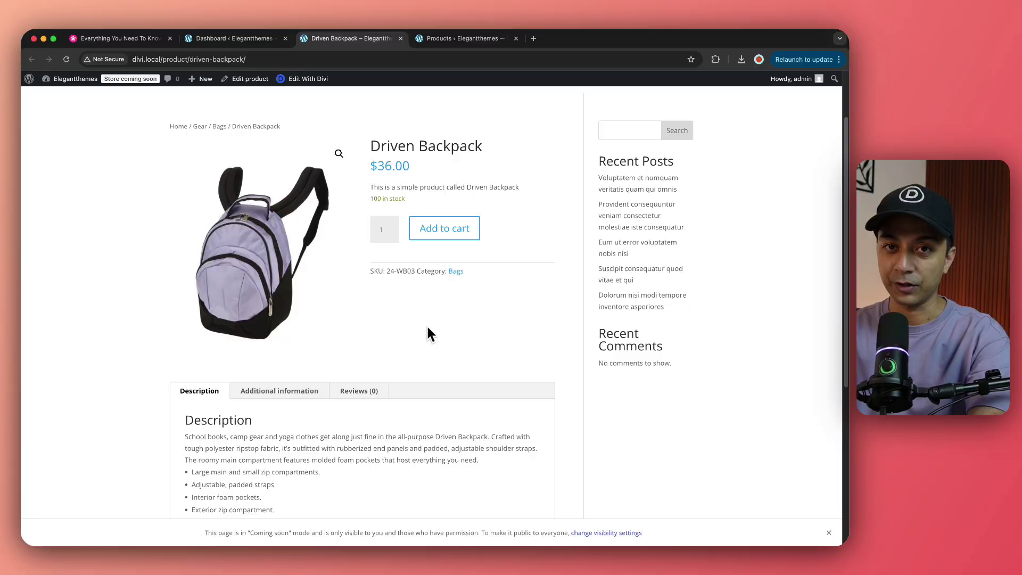
click(244, 39)
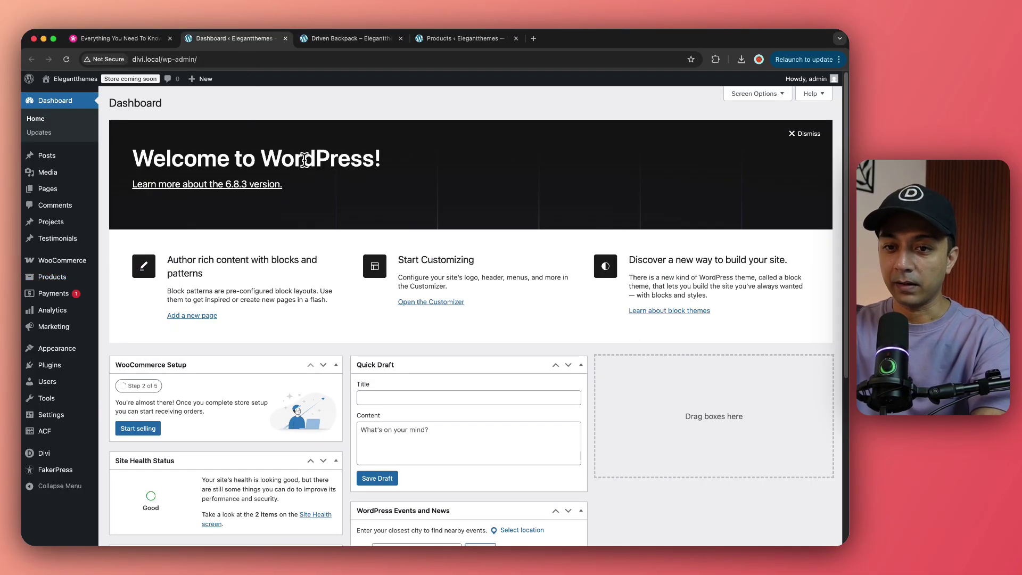
Step: Close the Products tab, open Divi > Theme Builder and choose Add New Template
click(516, 39)
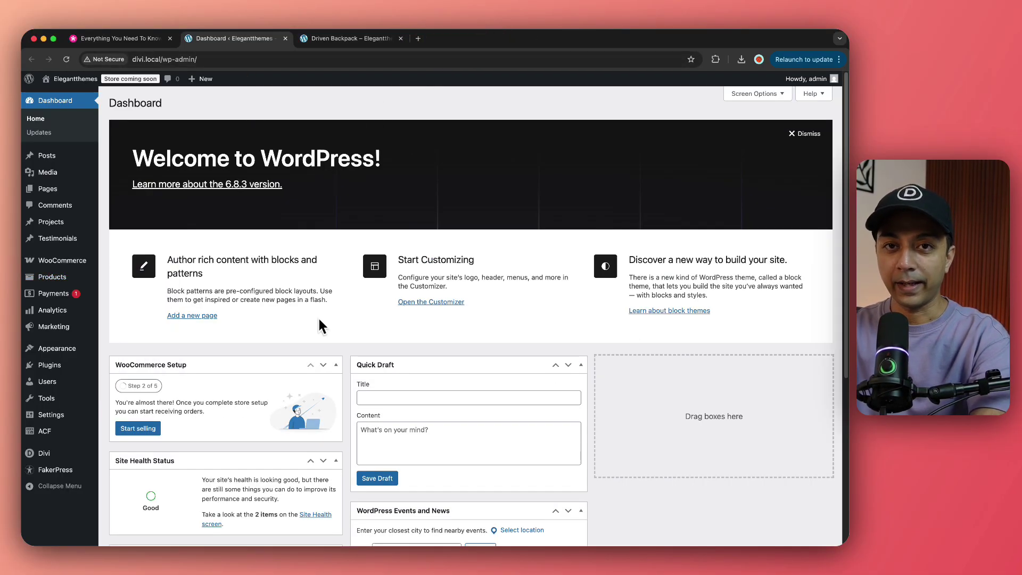
mouse_move(60, 450)
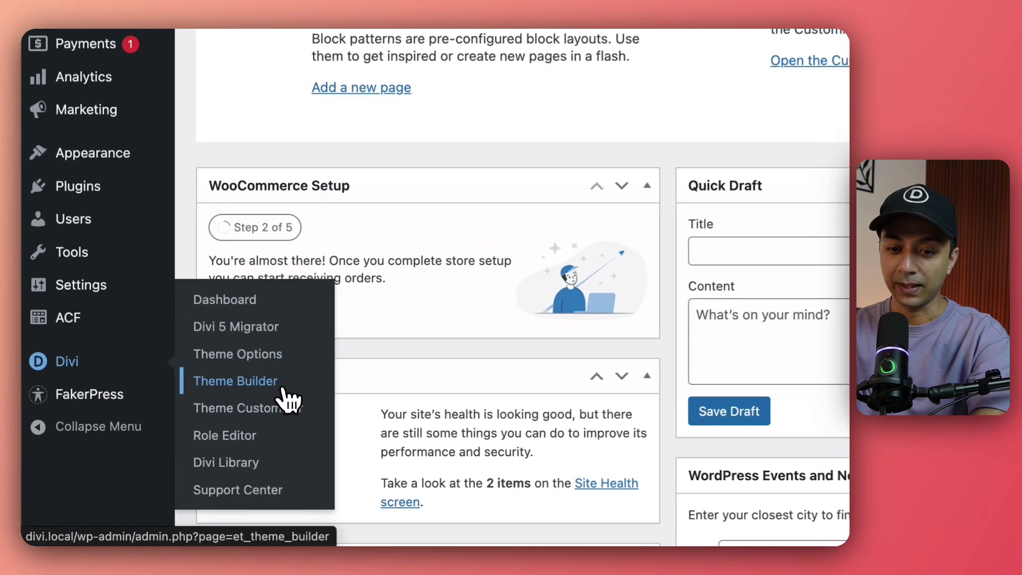
click(259, 394)
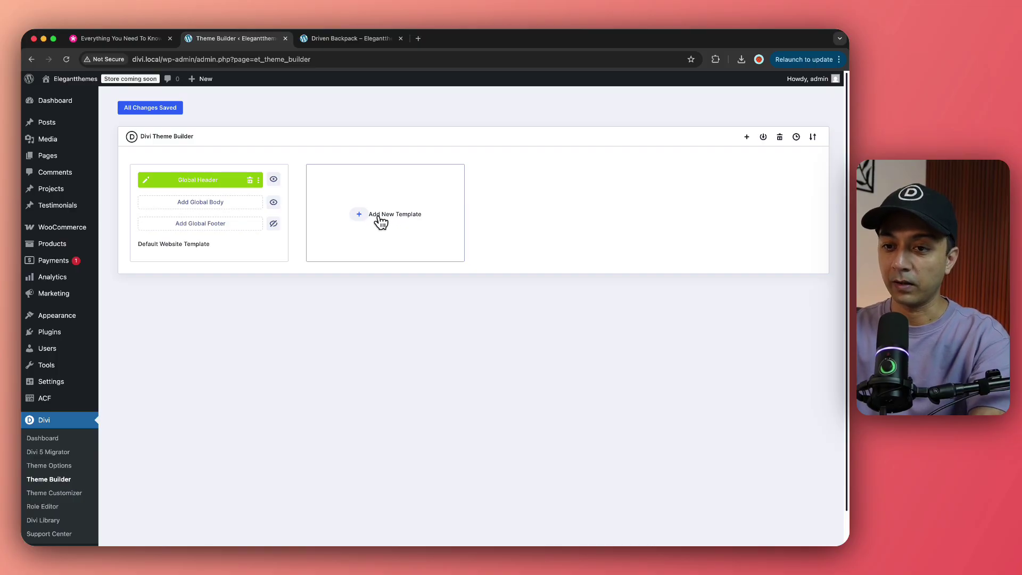
click(380, 217)
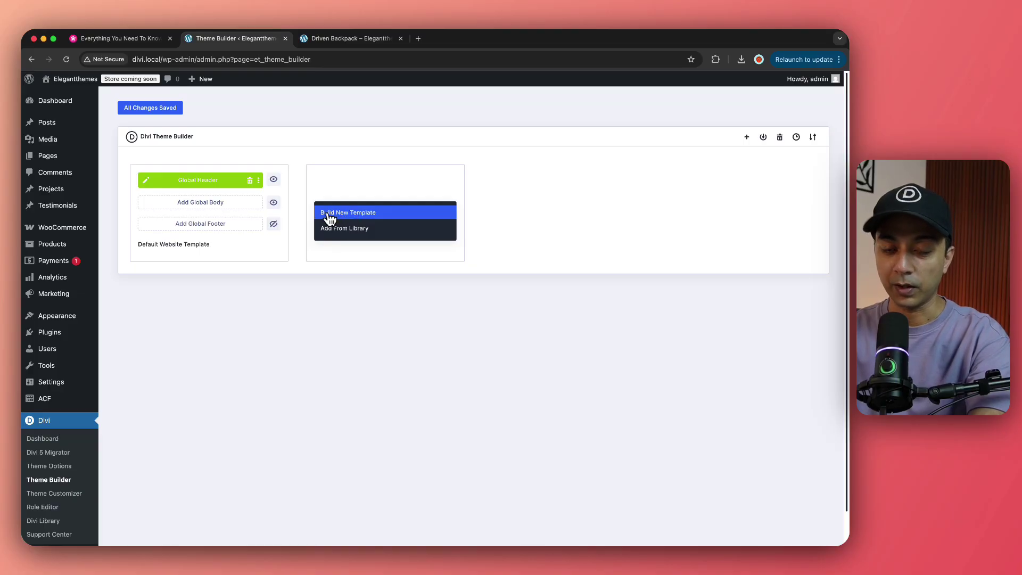
Step: Build the new template from scratch and tick All Products under the Products use-on group
click(330, 215)
mouse_move(390, 198)
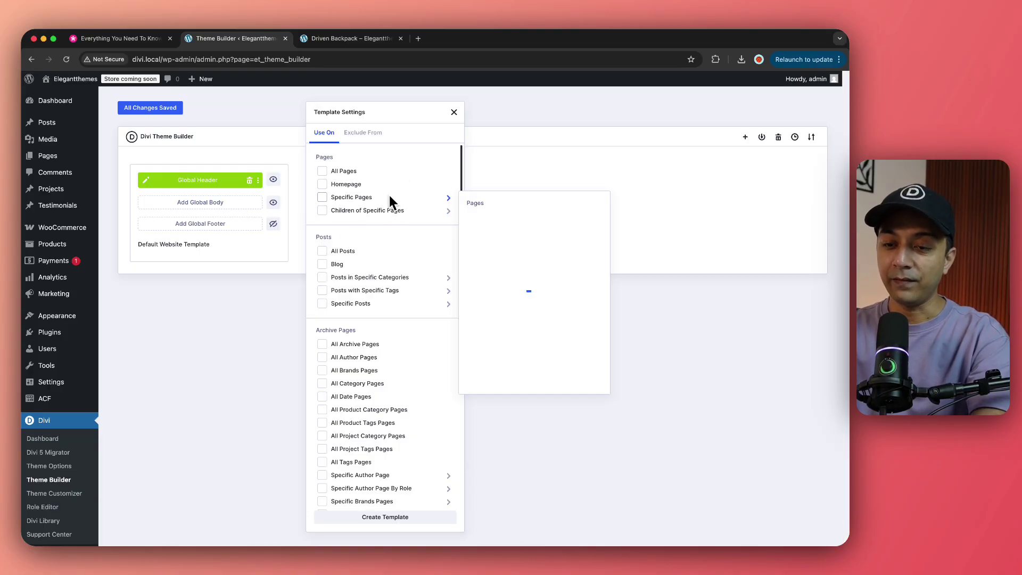
scroll(387, 202, down, 5)
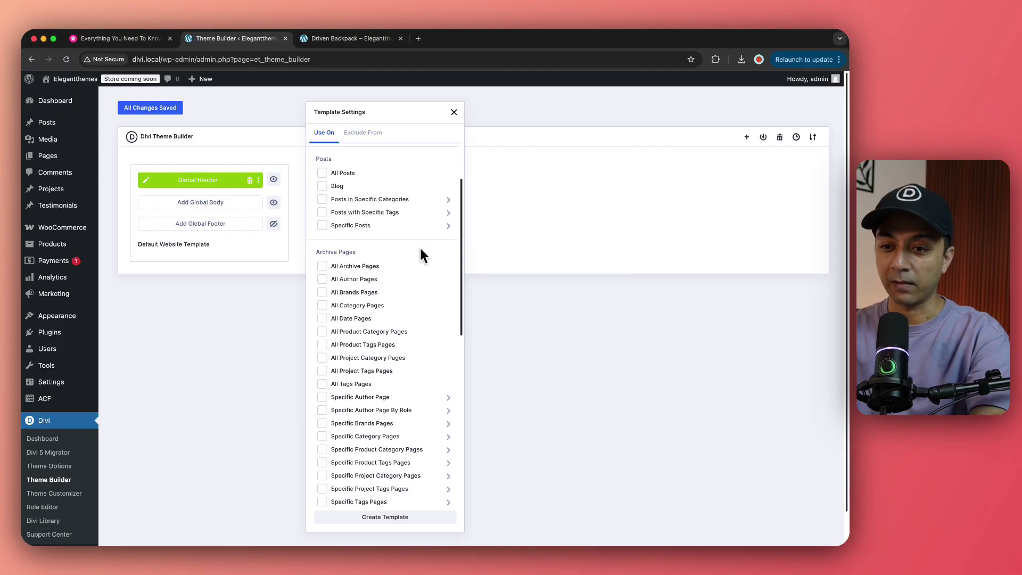
scroll(436, 243, down, 2)
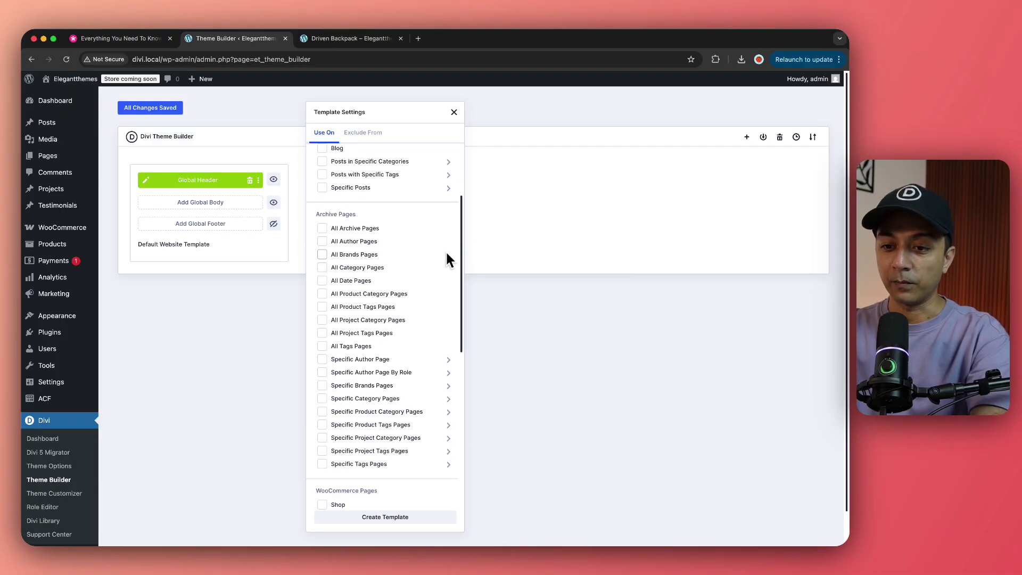
scroll(446, 250, down, 2)
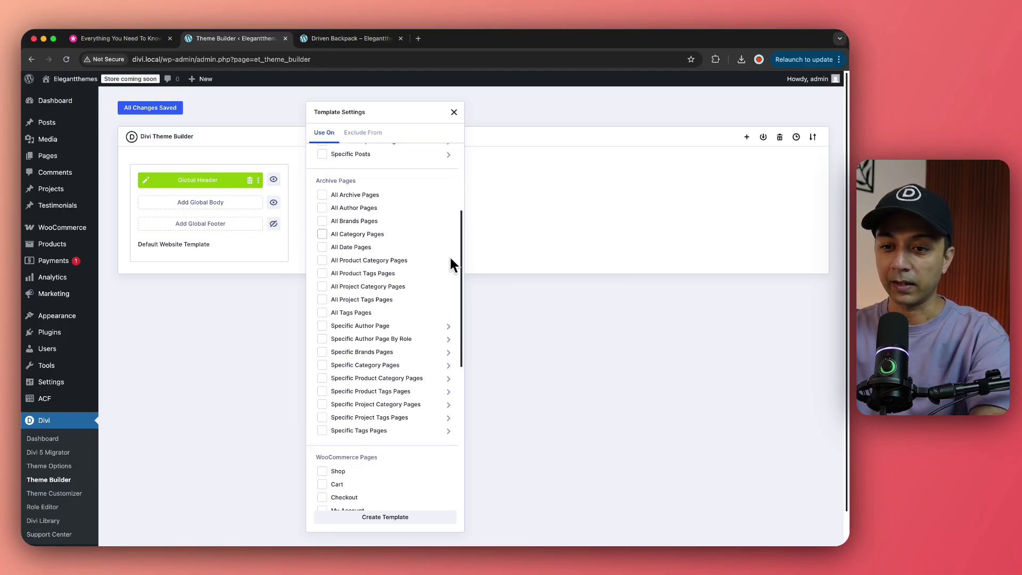
scroll(405, 224, up, 5)
mouse_move(394, 231)
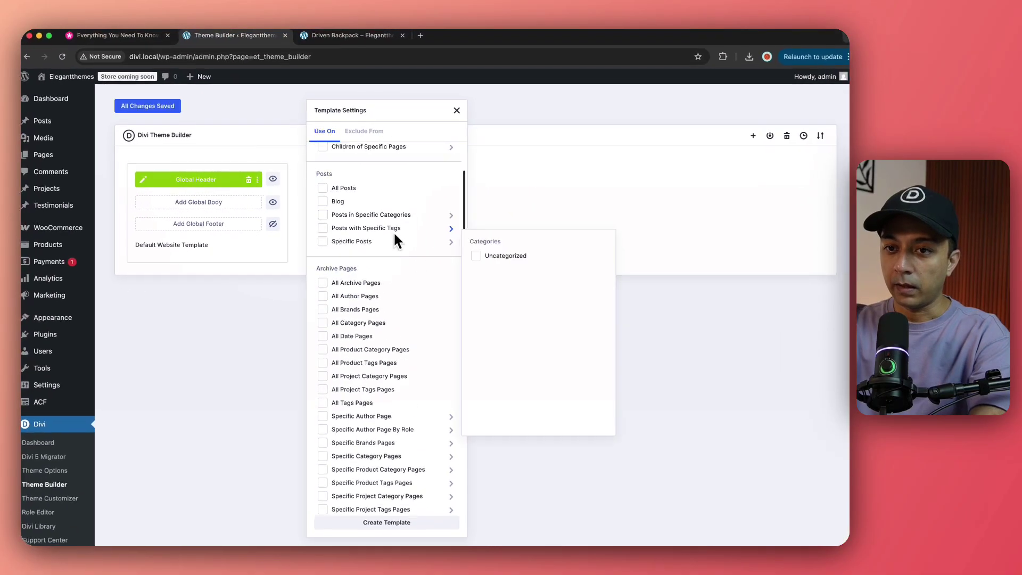
scroll(393, 240, down, 12)
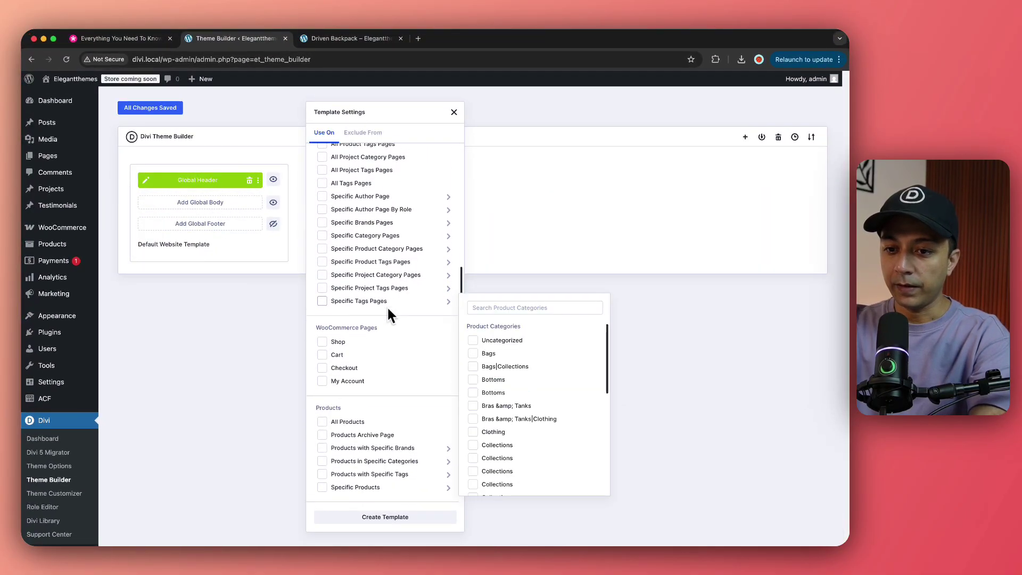
scroll(387, 309, down, 5)
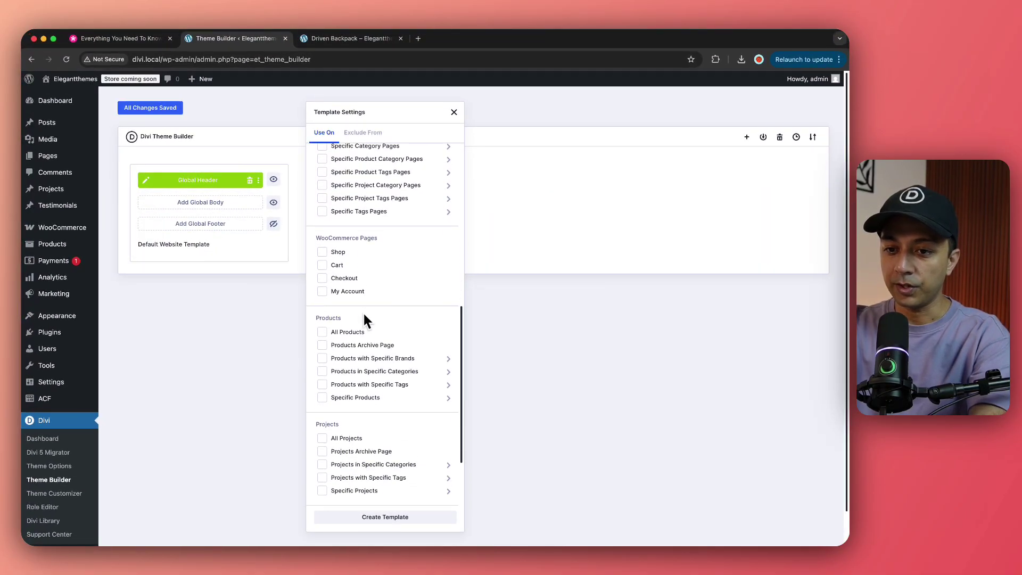
scroll(364, 320, down, 1)
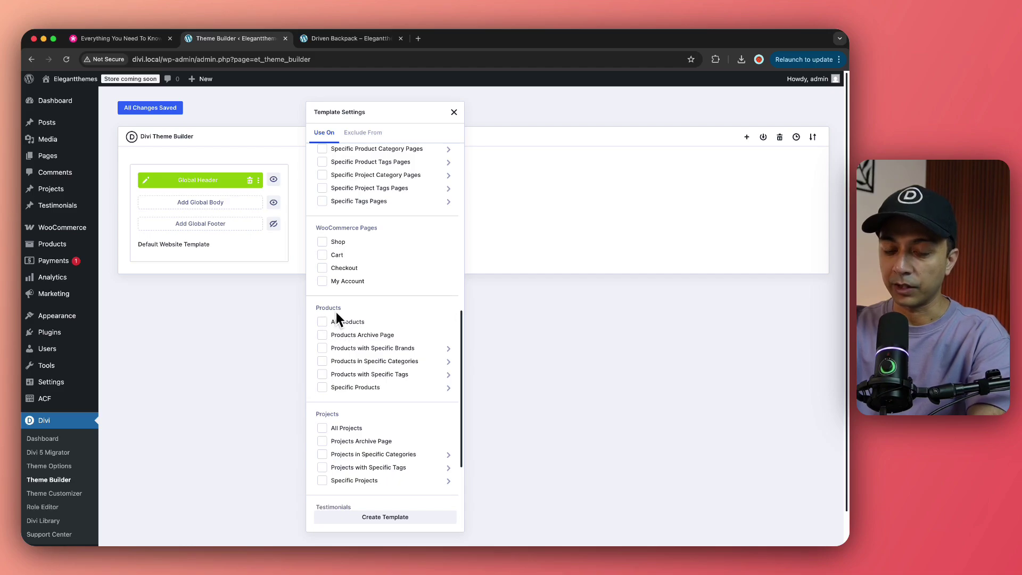
click(323, 322)
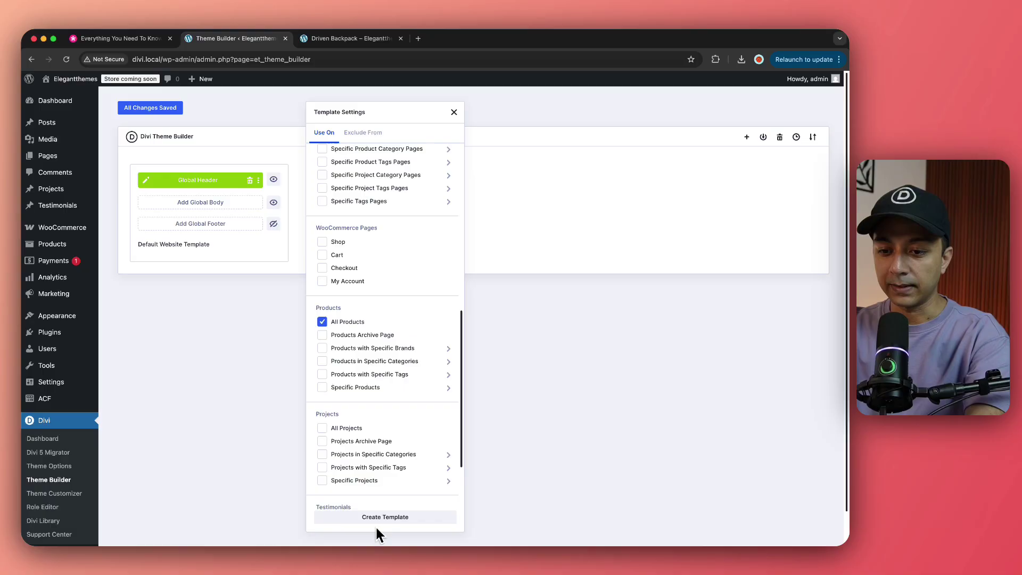
Step: Create the All Products template and build its custom body in the visual builder
click(373, 517)
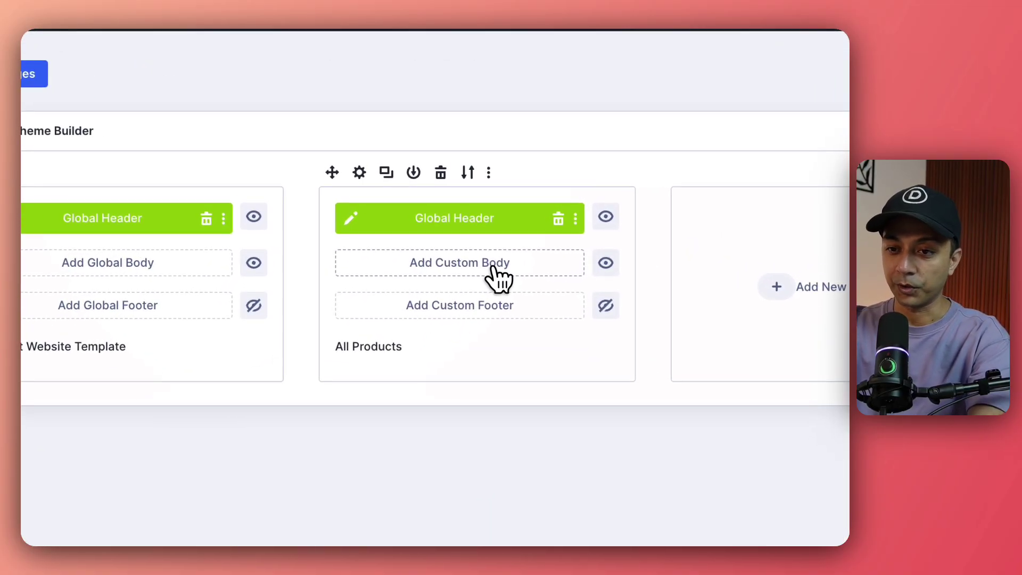
click(493, 268)
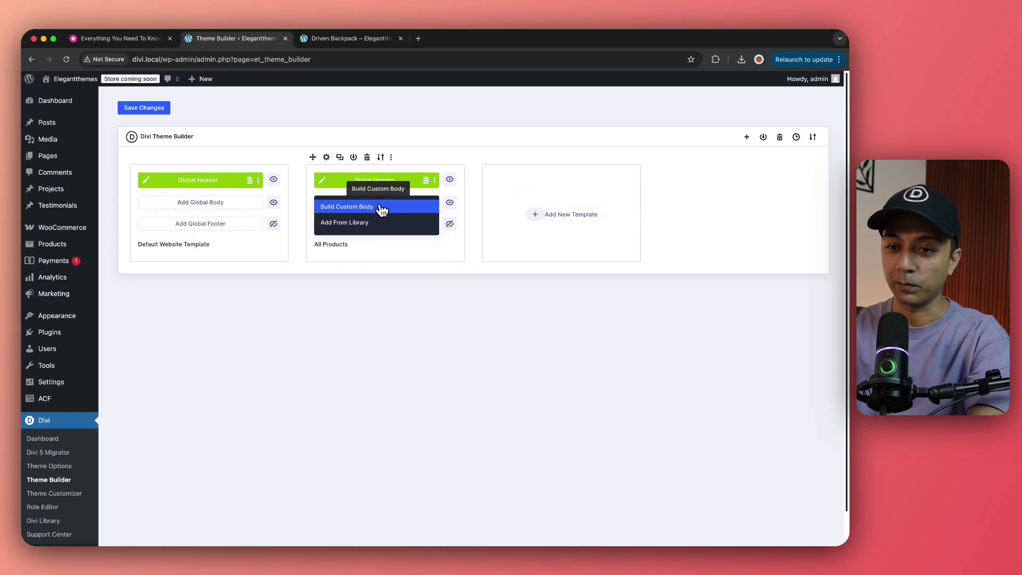
click(381, 209)
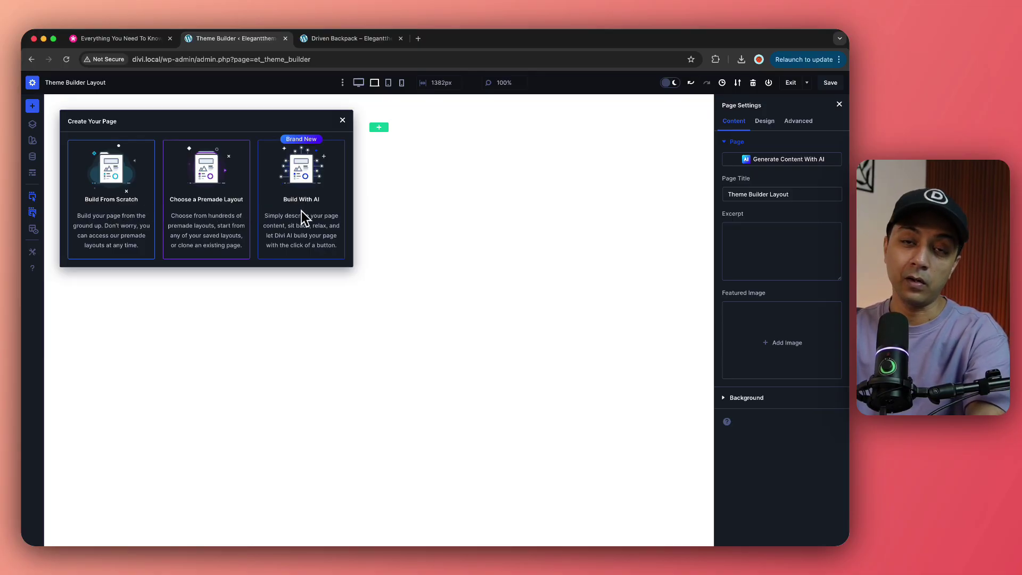
Step: Insert a two-column row into the empty section and search 'ima' for the left column's module
click(343, 121)
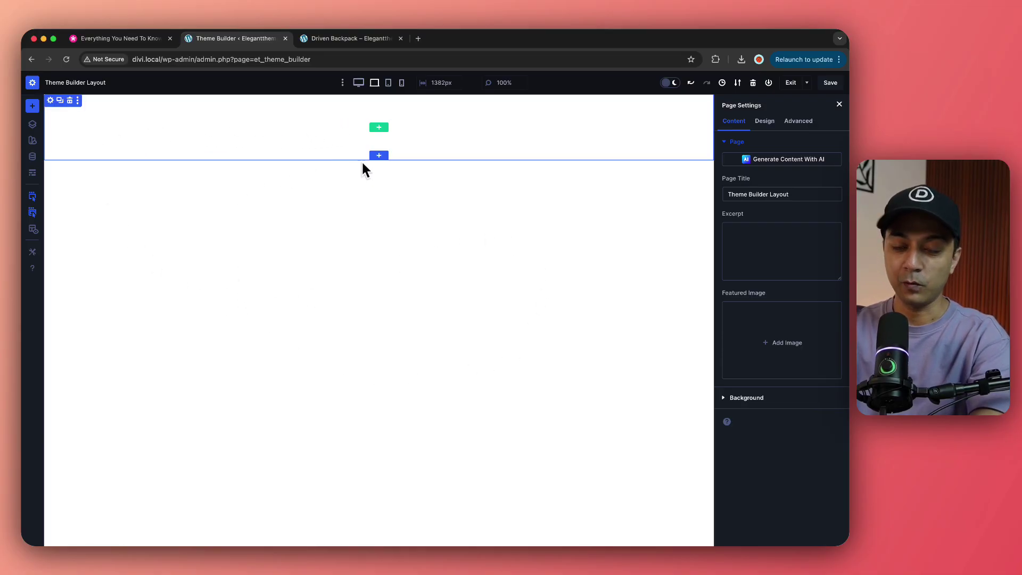
click(379, 129)
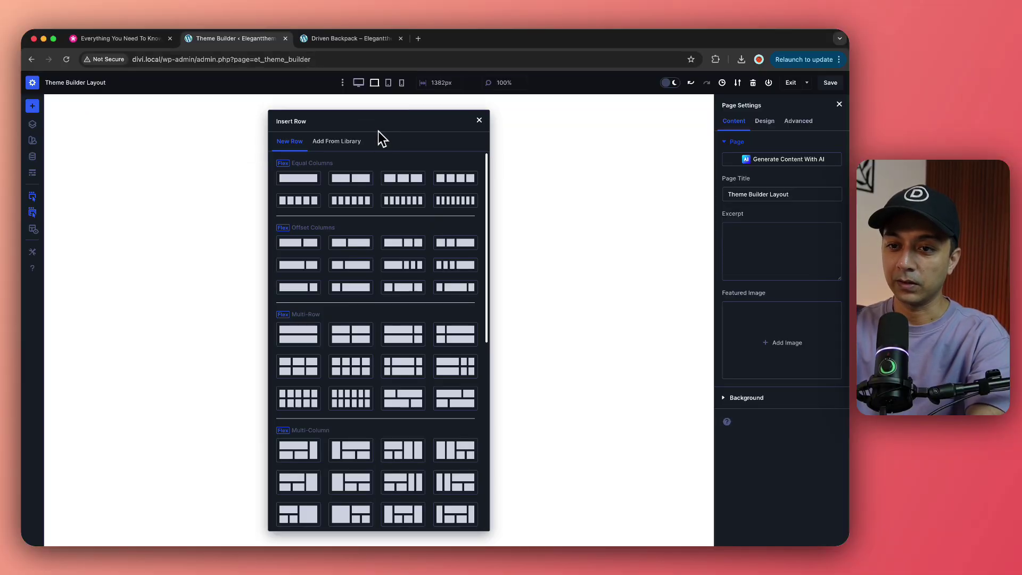
click(351, 179)
click(394, 219)
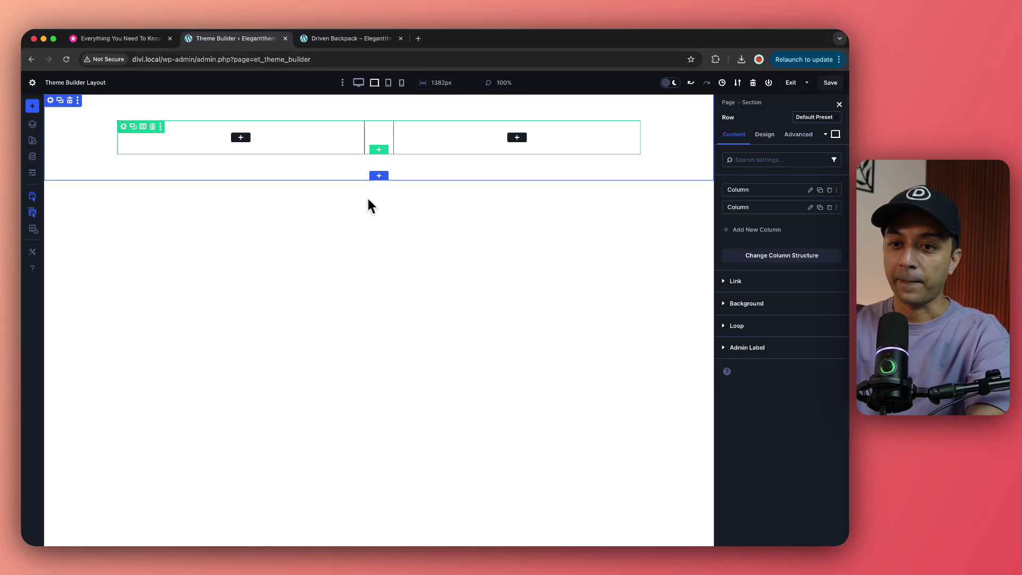
click(240, 138)
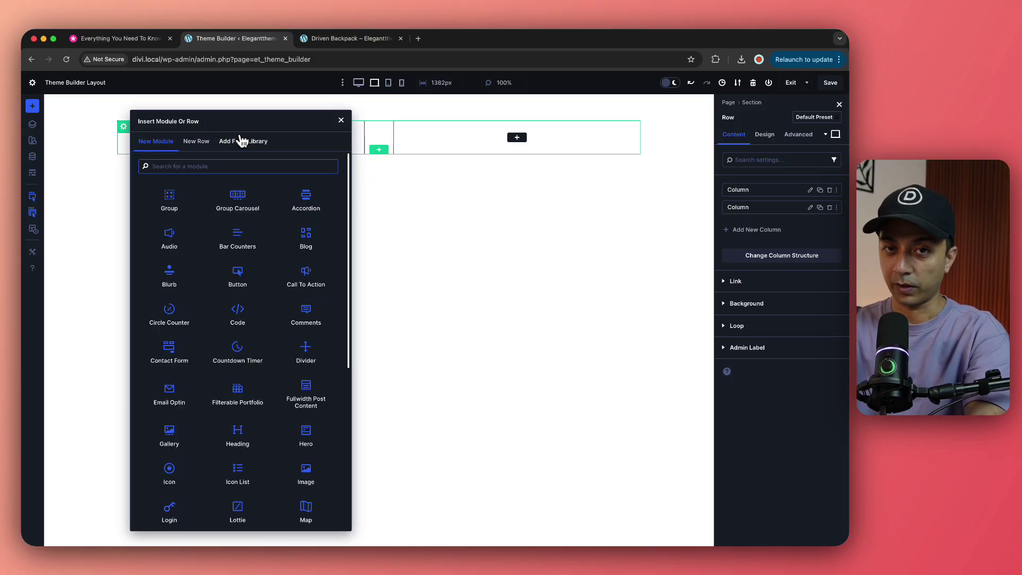
text(image)
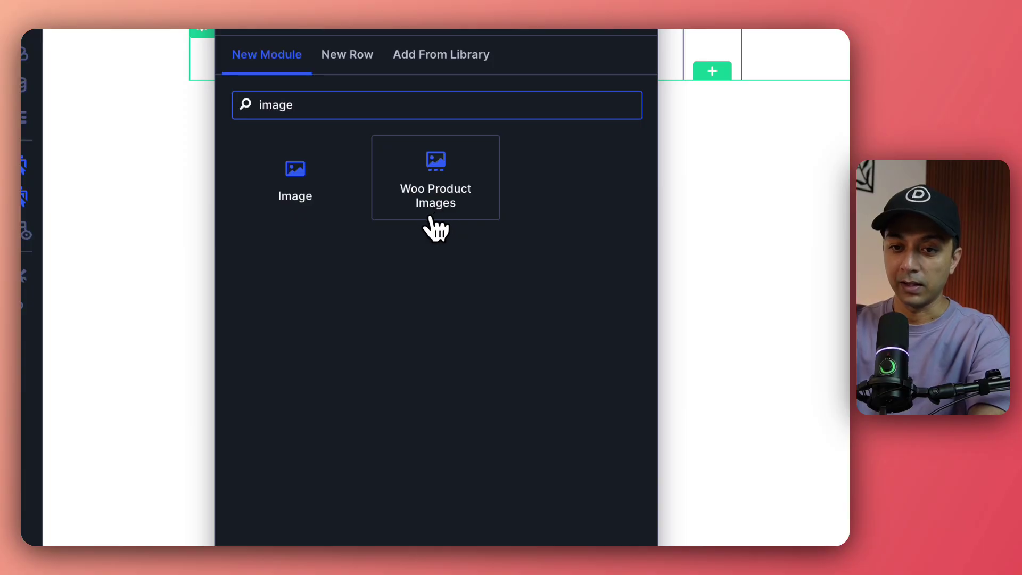
Step: Add Woo Product Images to the left column, previewing the Impulse Duffle product
click(436, 219)
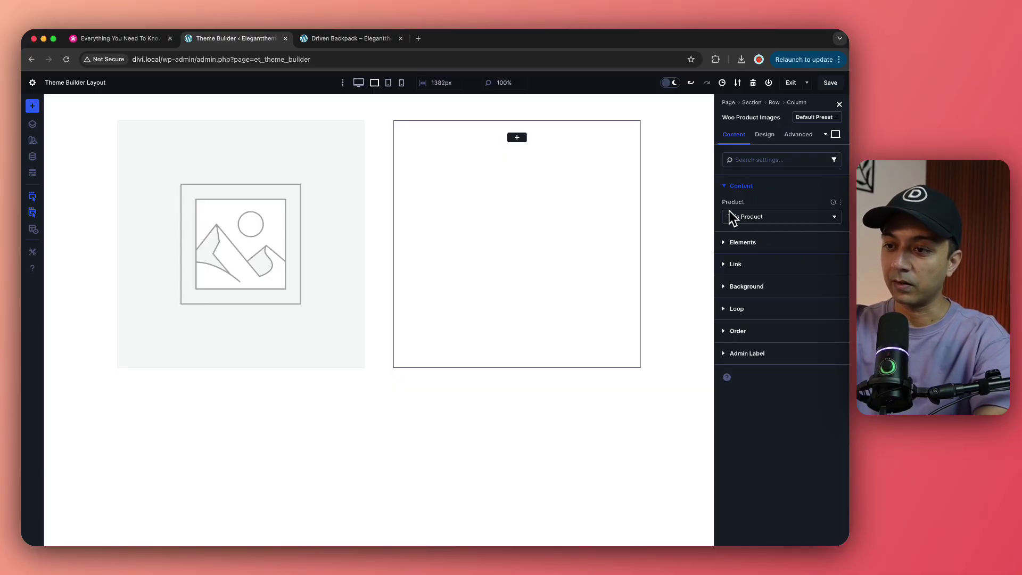
click(753, 217)
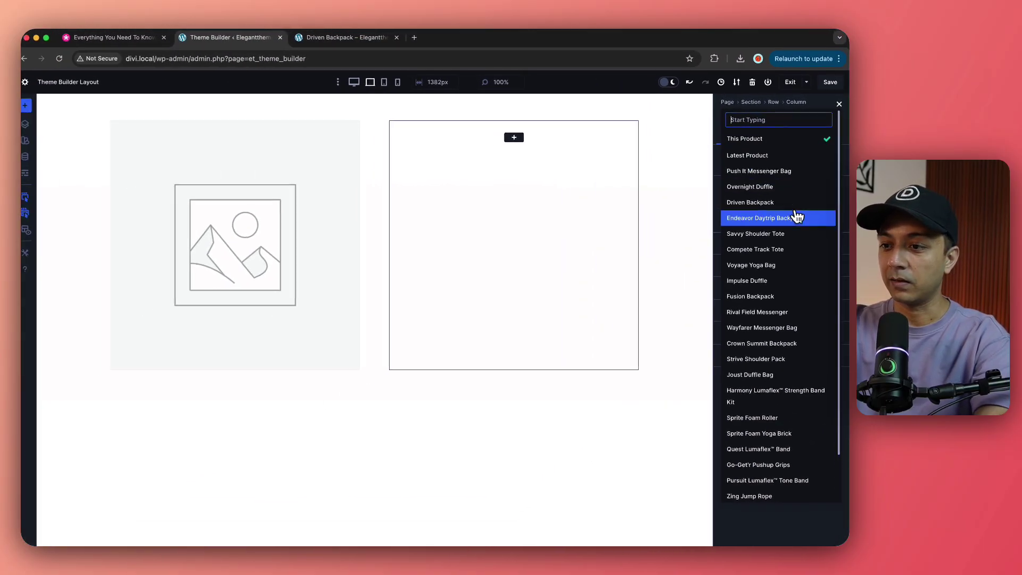
scroll(793, 340, down, 2)
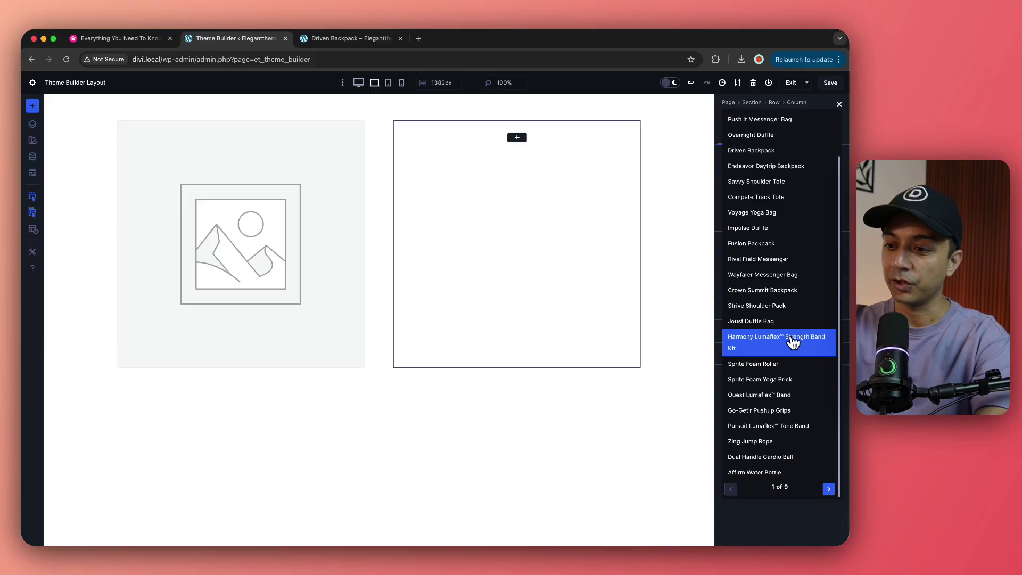
scroll(787, 336, up, 2)
click(755, 282)
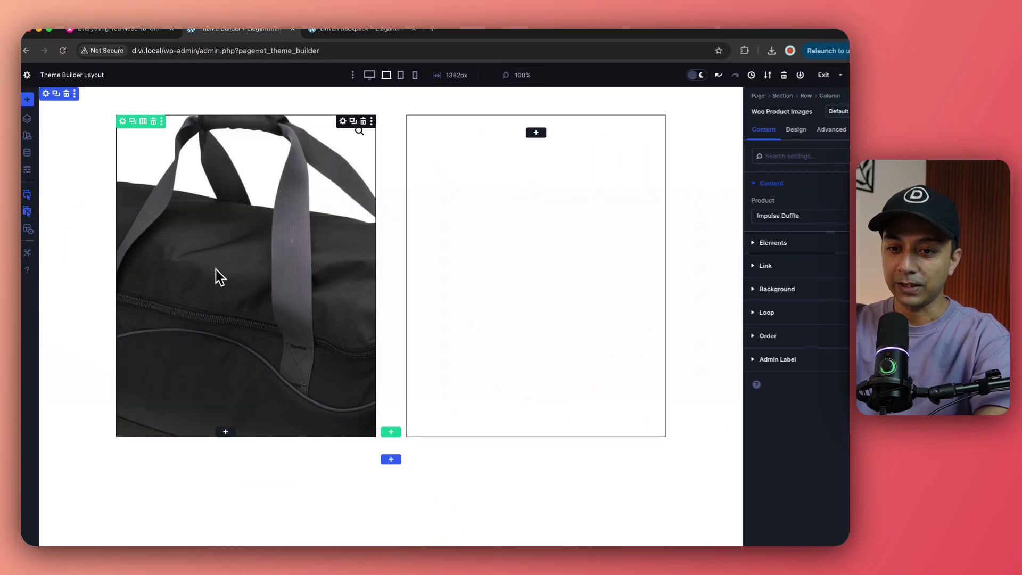
click(741, 186)
click(748, 210)
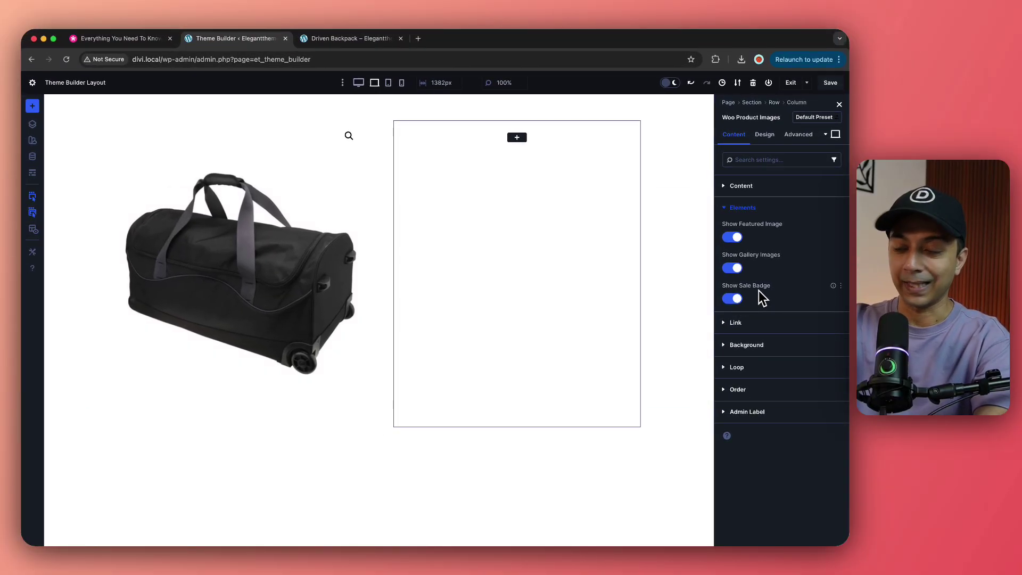
click(727, 207)
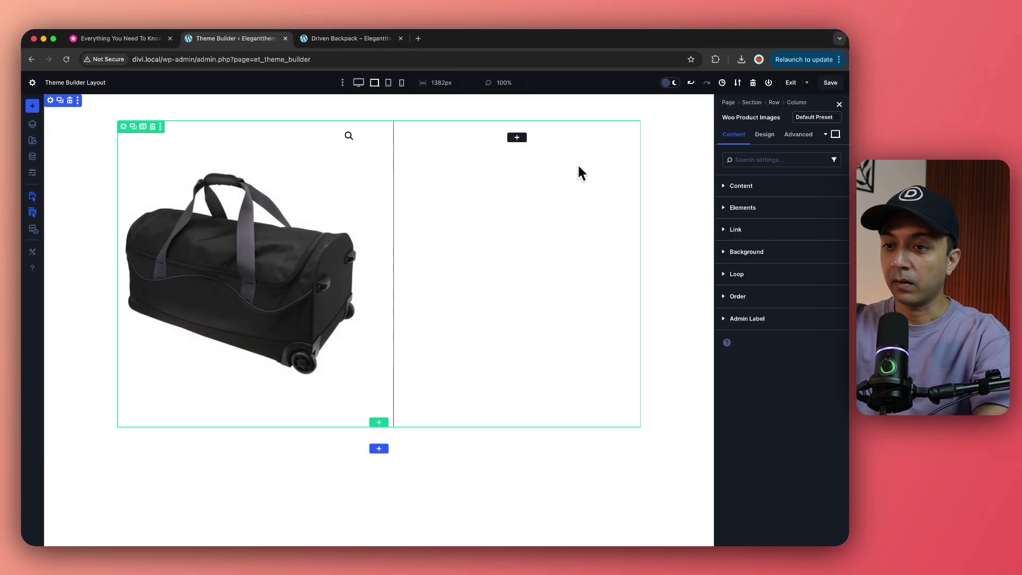
Step: Add a Woo Product Title module to the right column
click(518, 138)
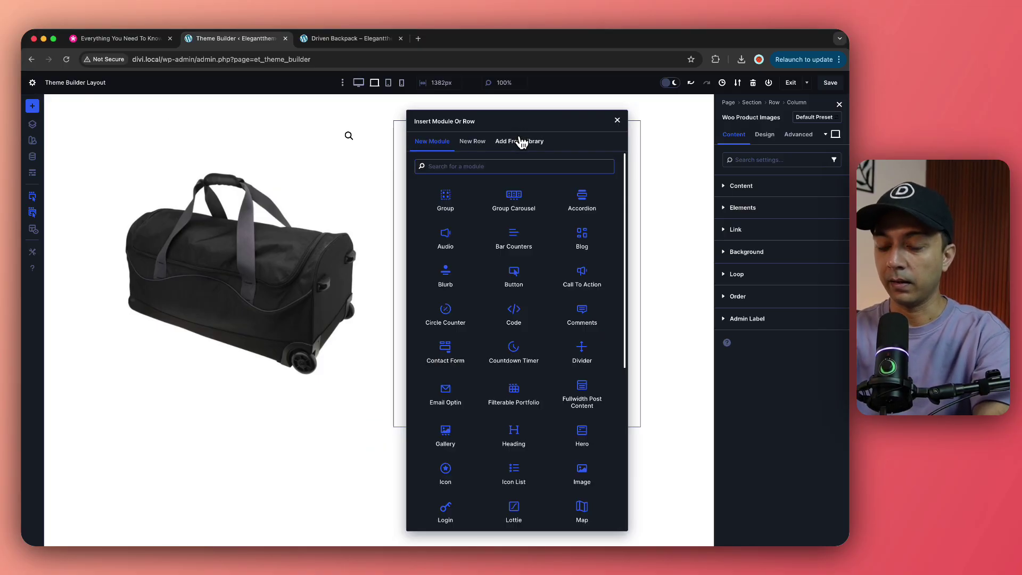
text(woo)
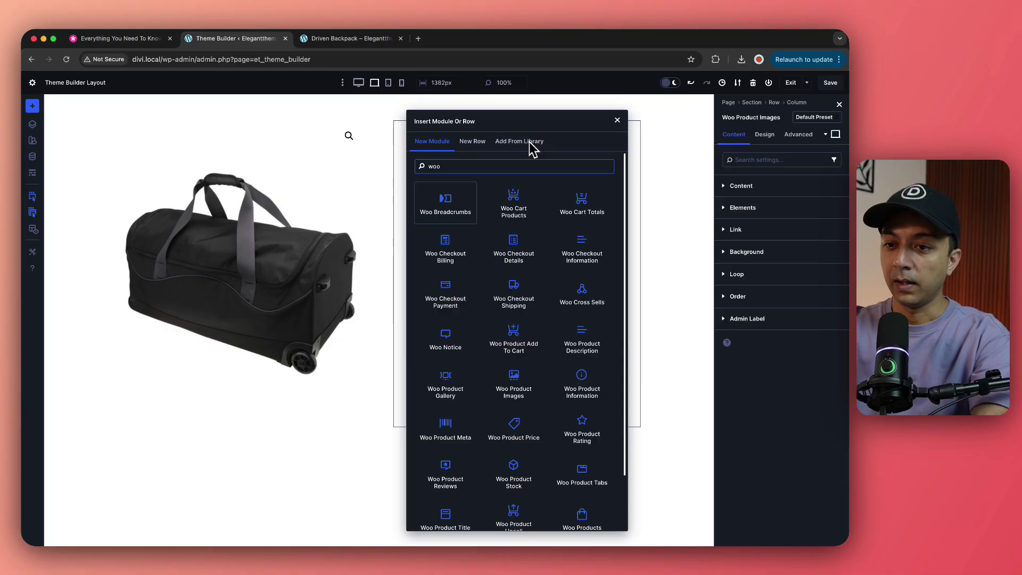
scroll(547, 288, down, 2)
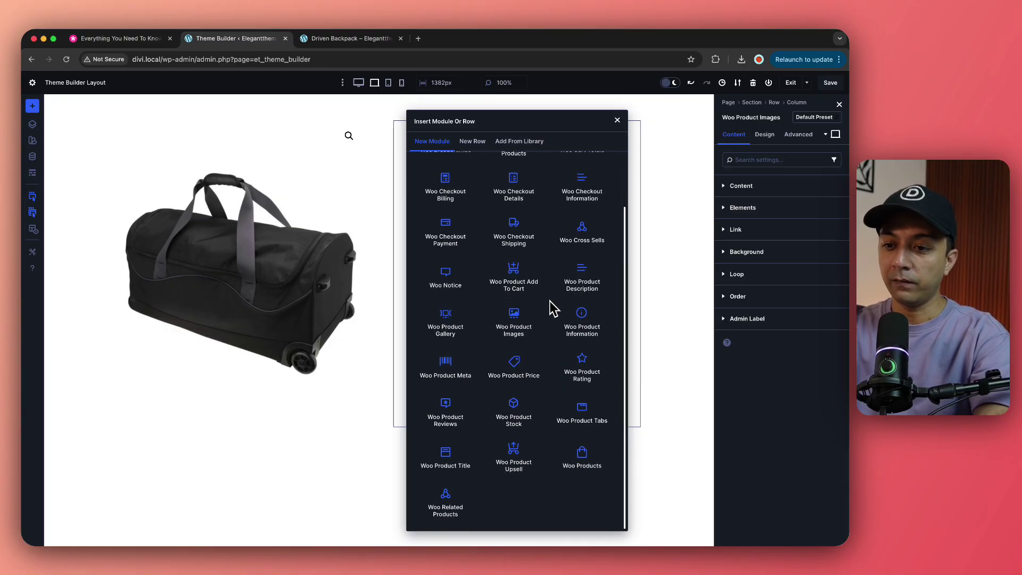
click(452, 468)
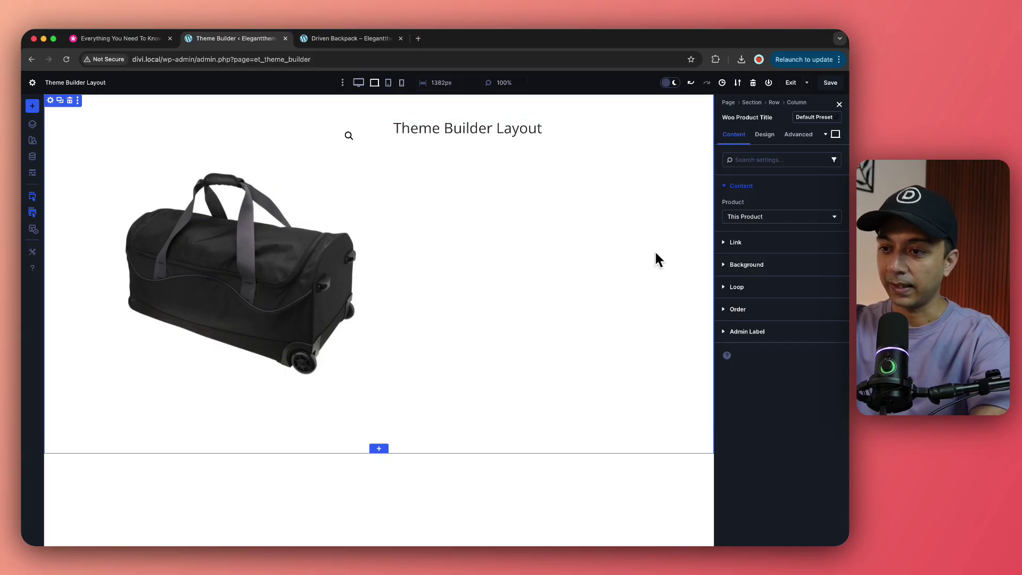
click(725, 242)
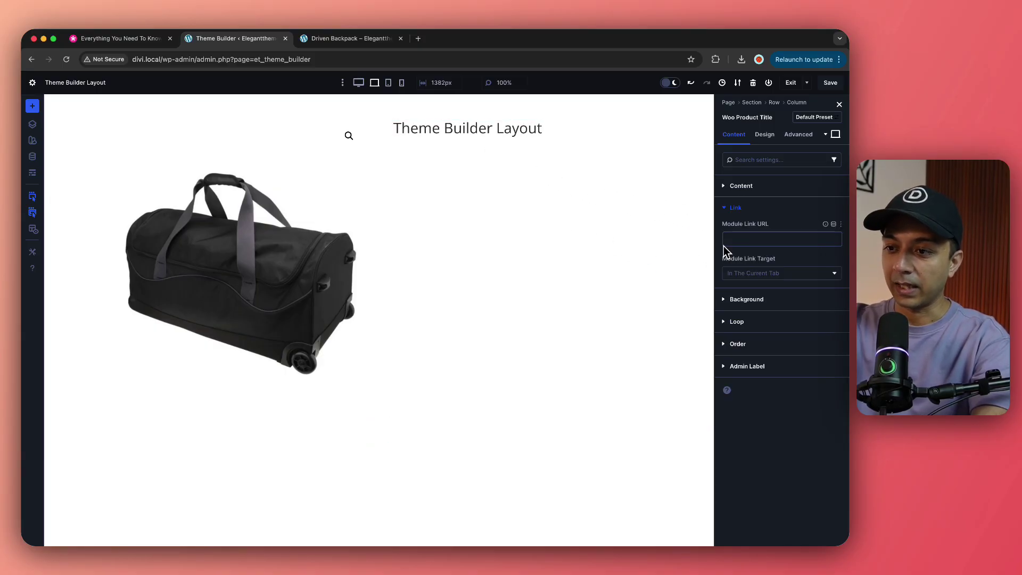
click(726, 210)
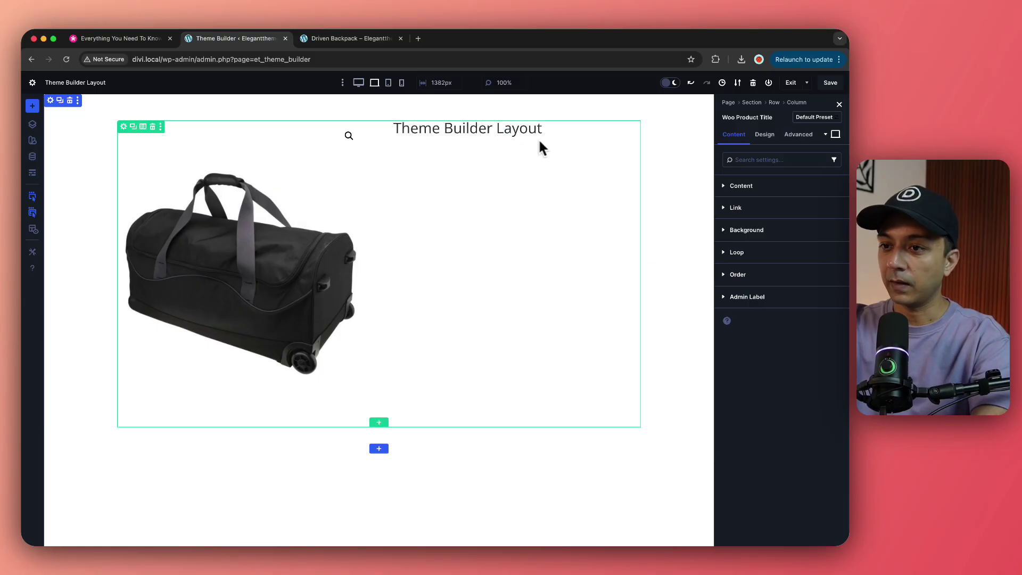
Step: Style the title text in Poppins, Regular weight, at 34 px
click(765, 136)
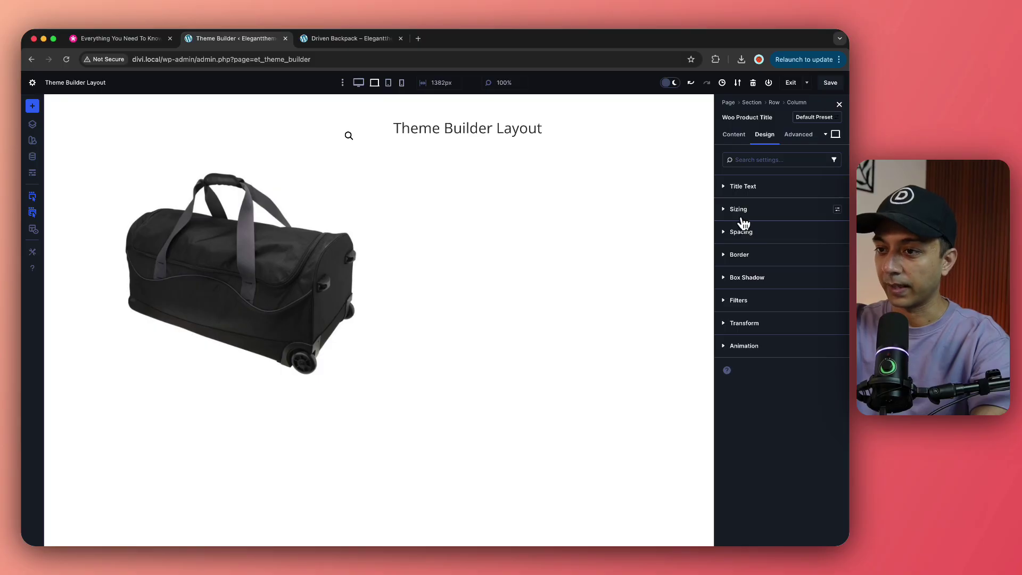
click(737, 187)
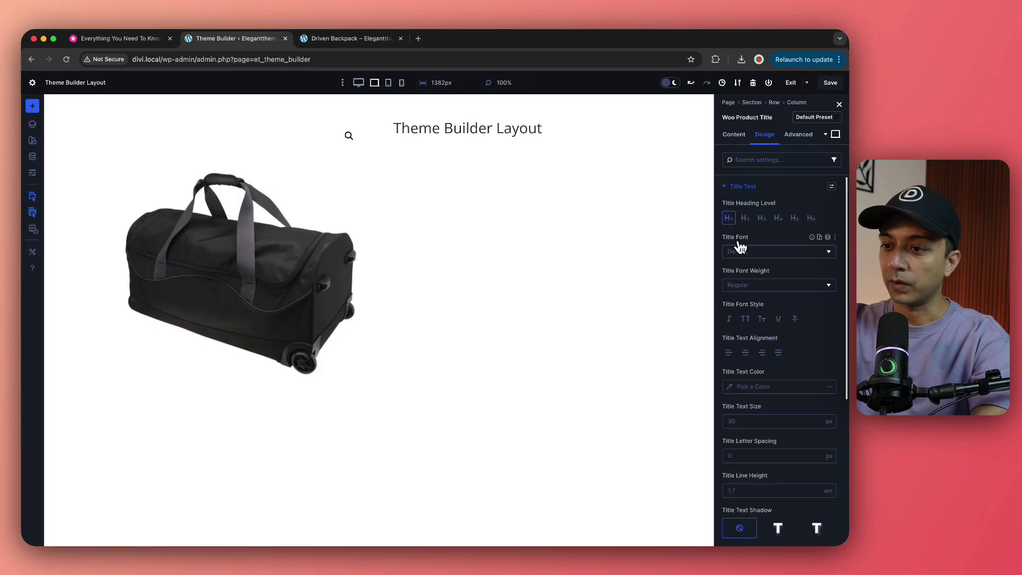
click(784, 255)
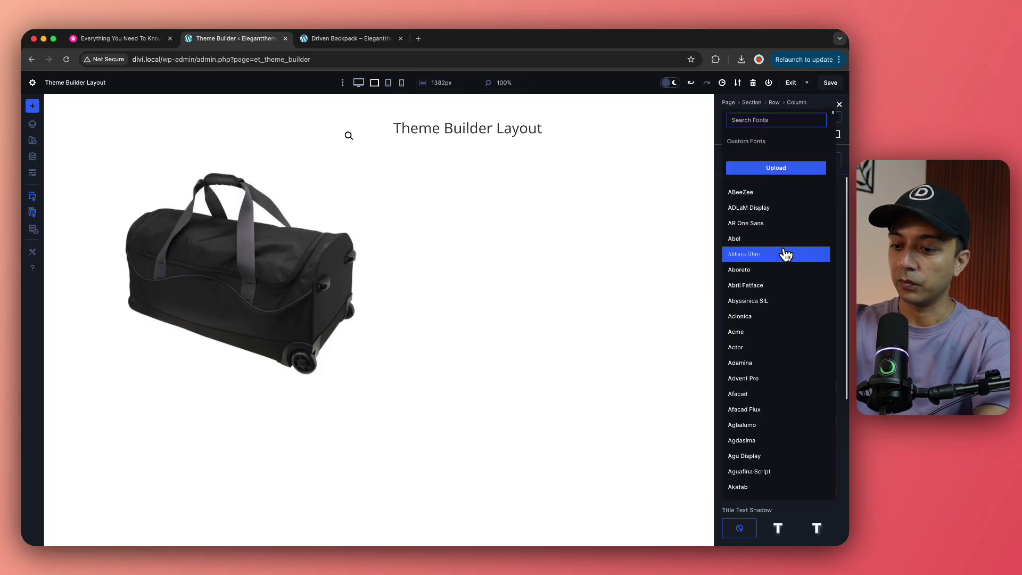
text(pop)
click(745, 212)
click(754, 287)
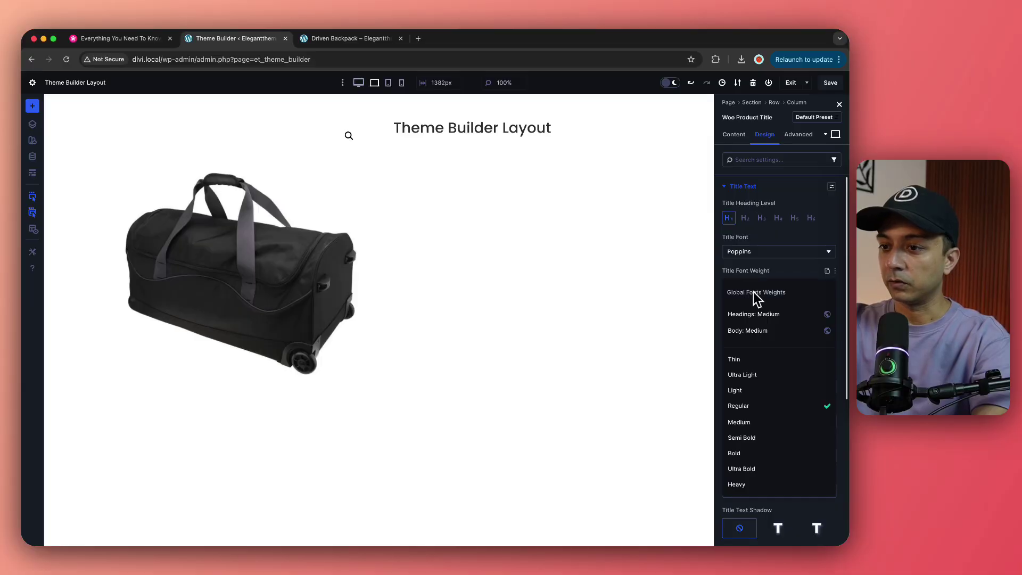
click(751, 405)
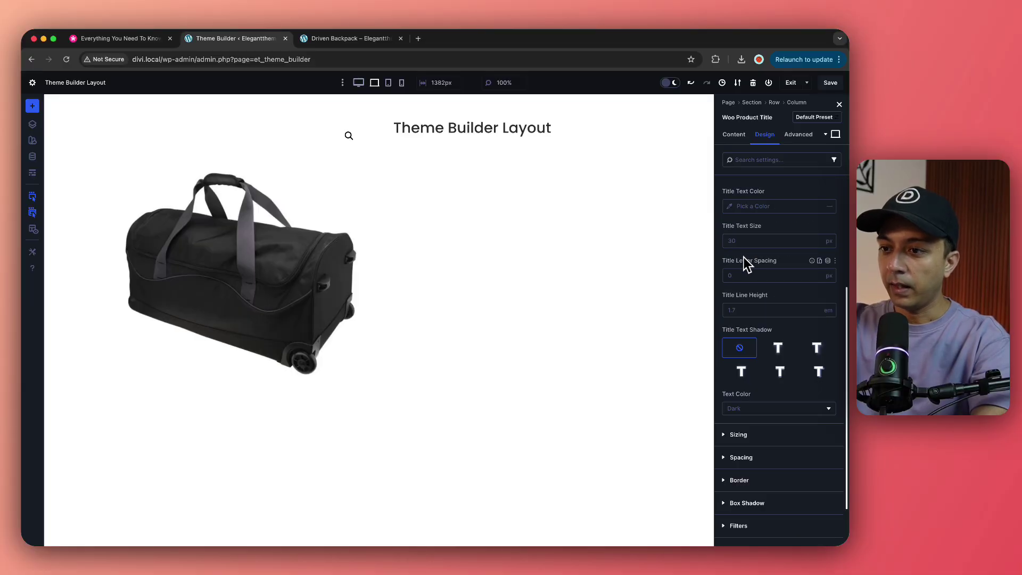
drag(747, 252, 749, 251)
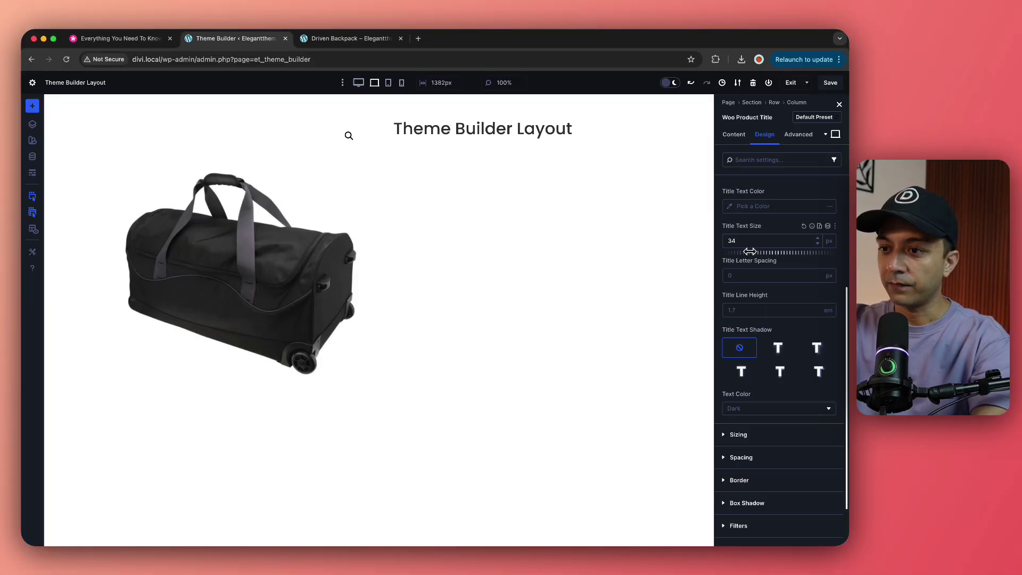
Step: Insert Woo Product Description below the title, keeping the Short Description type
click(516, 132)
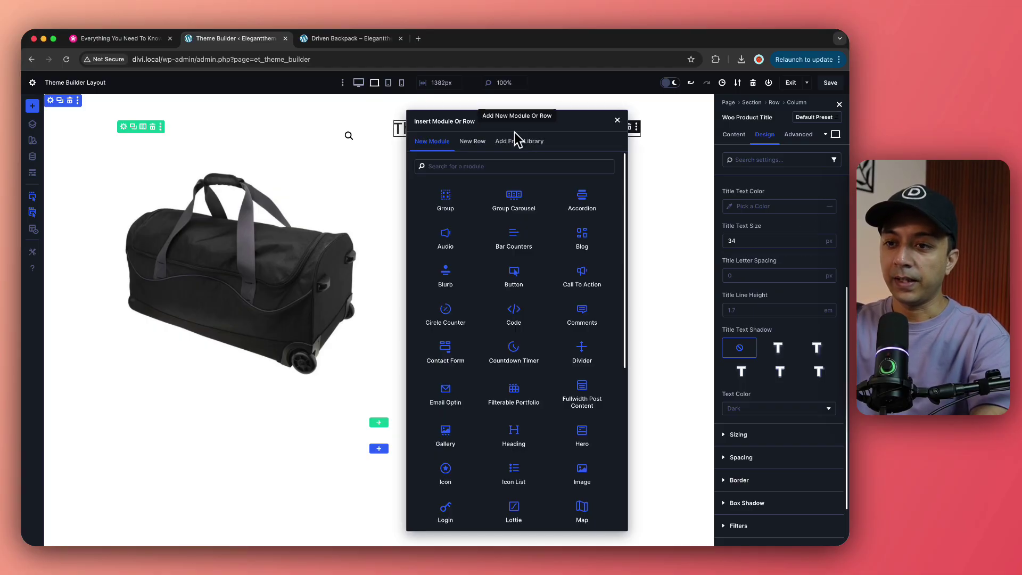
text(woo)
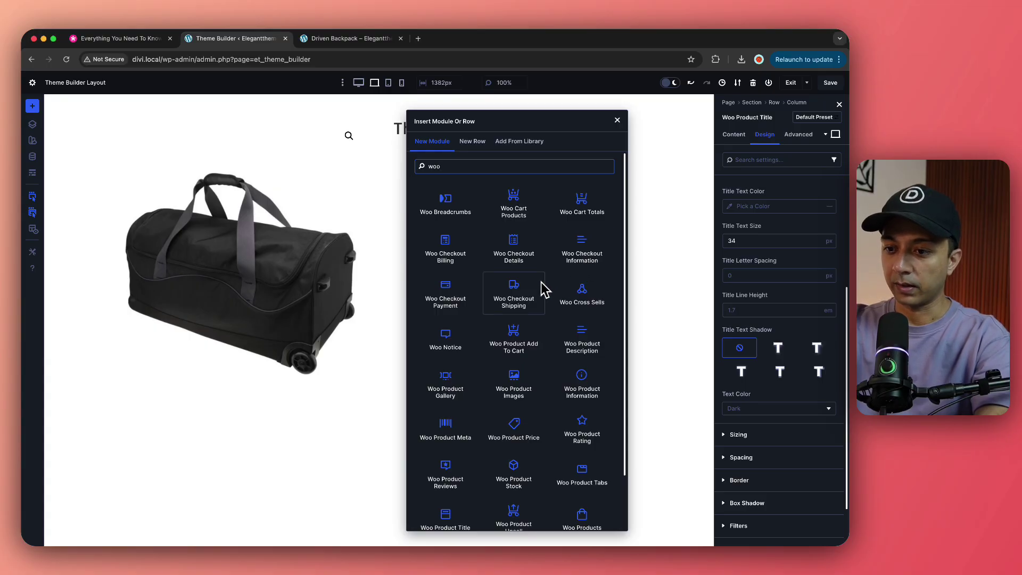
scroll(545, 291, down, 2)
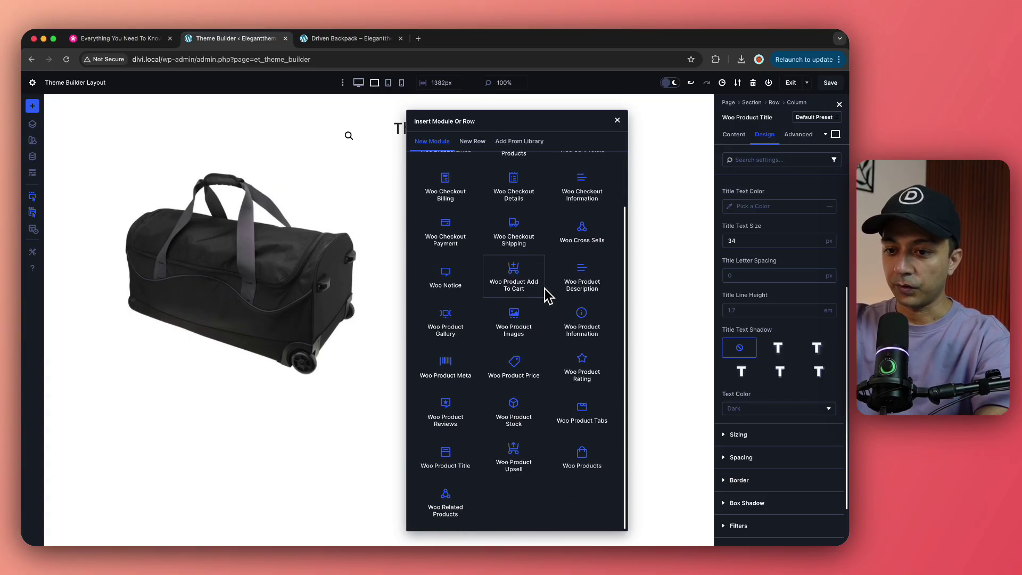
click(588, 292)
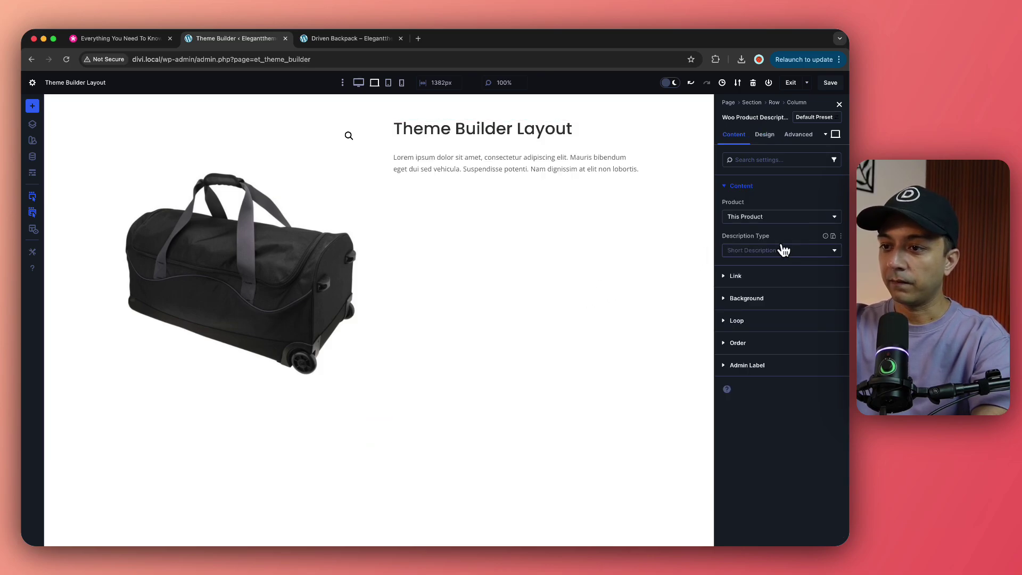
click(763, 254)
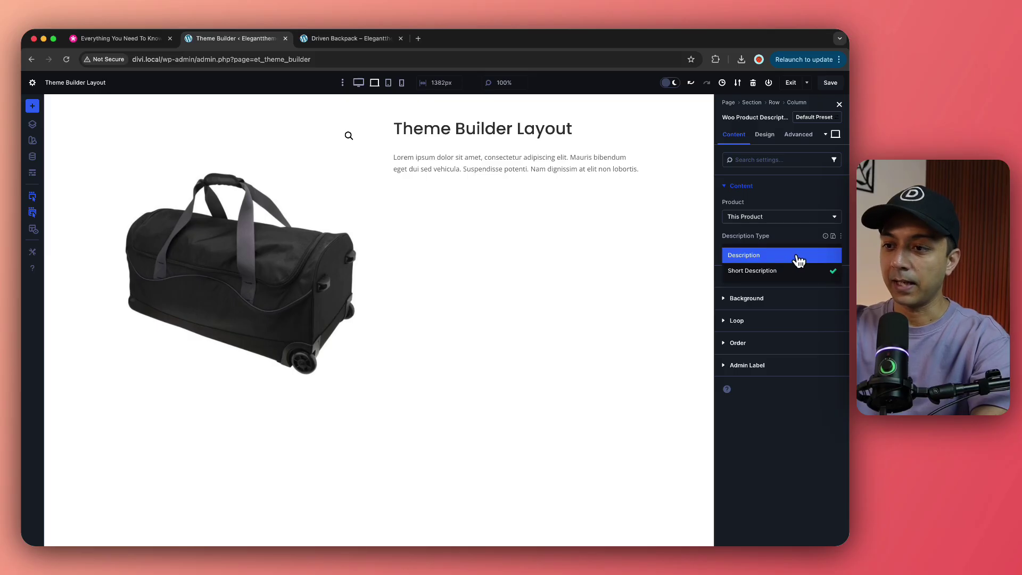
click(751, 273)
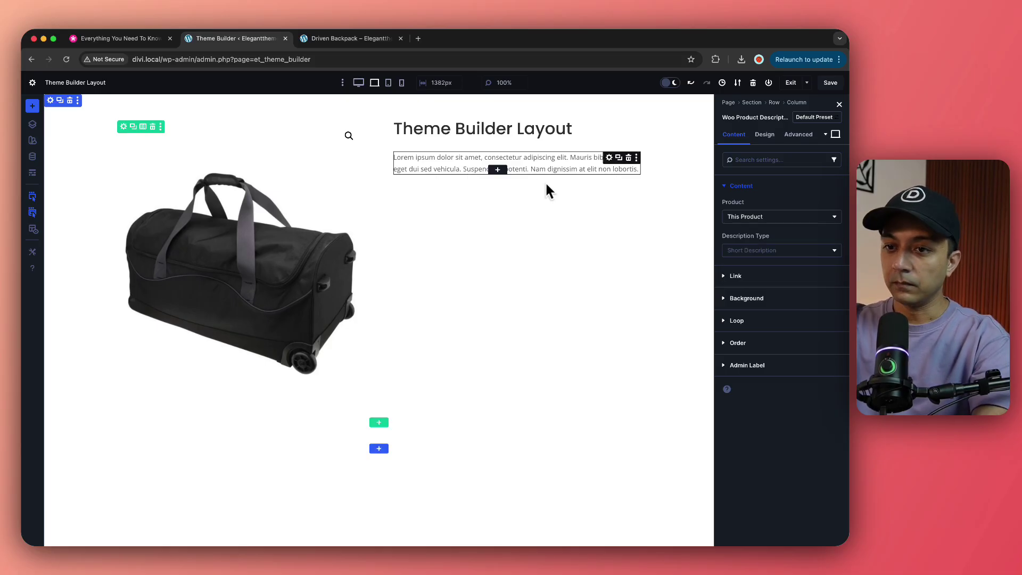
click(498, 169)
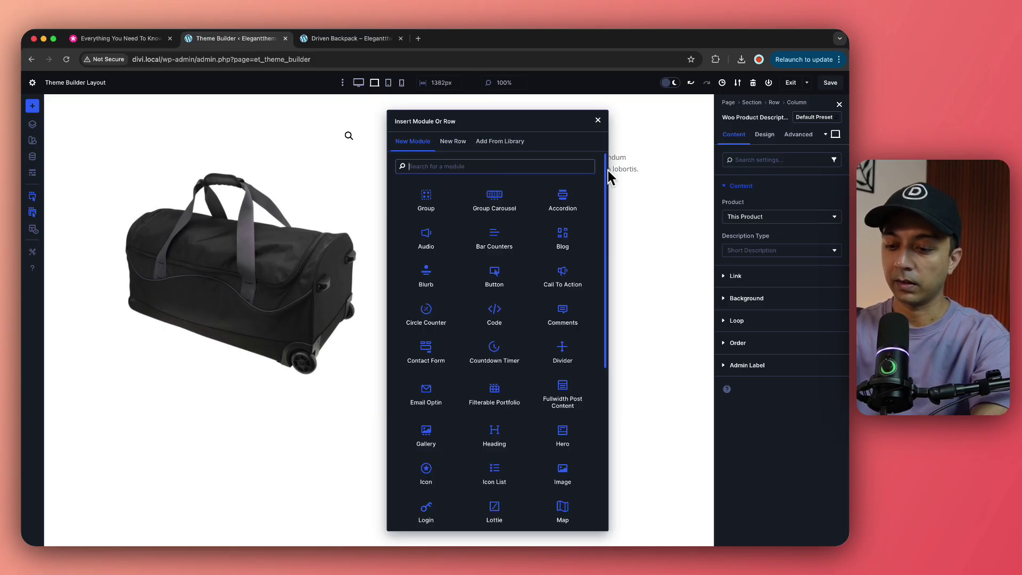
Step: Insert Woo Product Price under the description and enlarge its price text to 54 px
text(price)
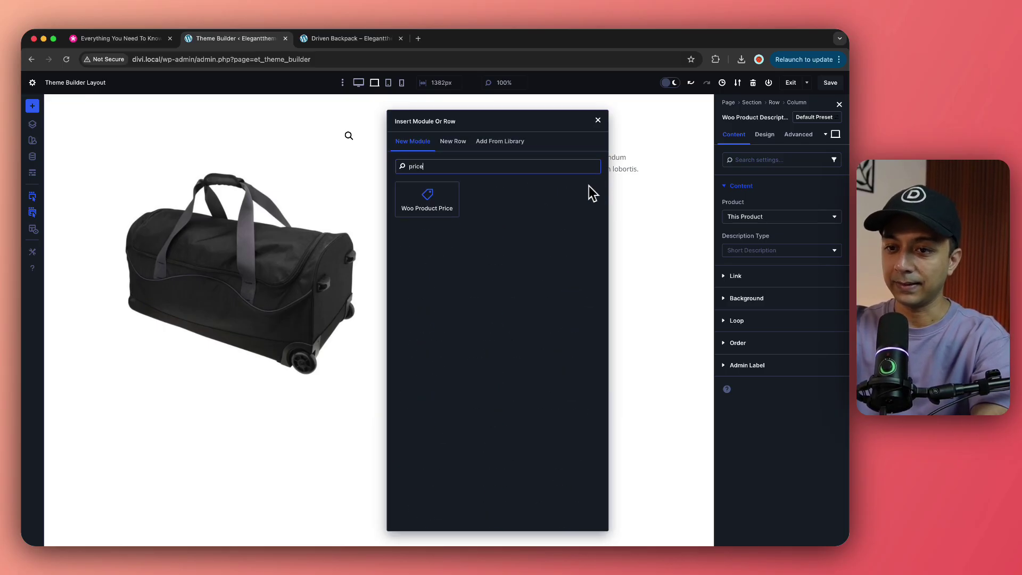
click(425, 209)
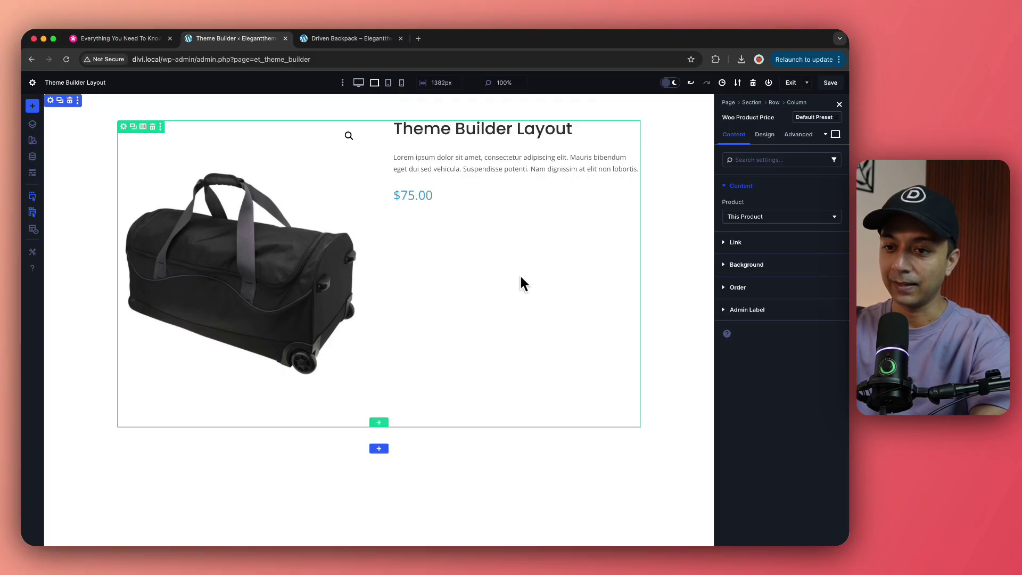
click(764, 144)
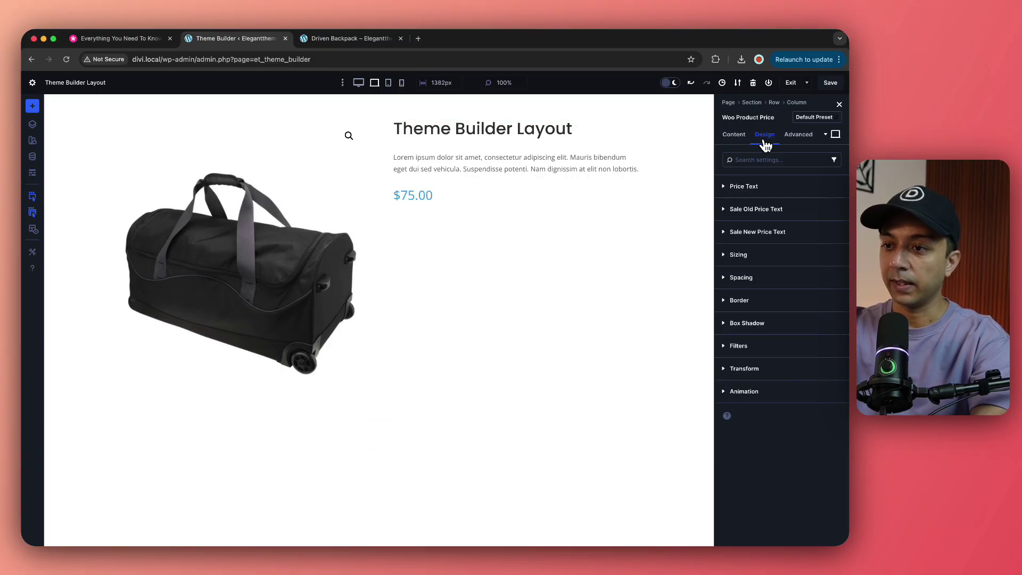
click(744, 186)
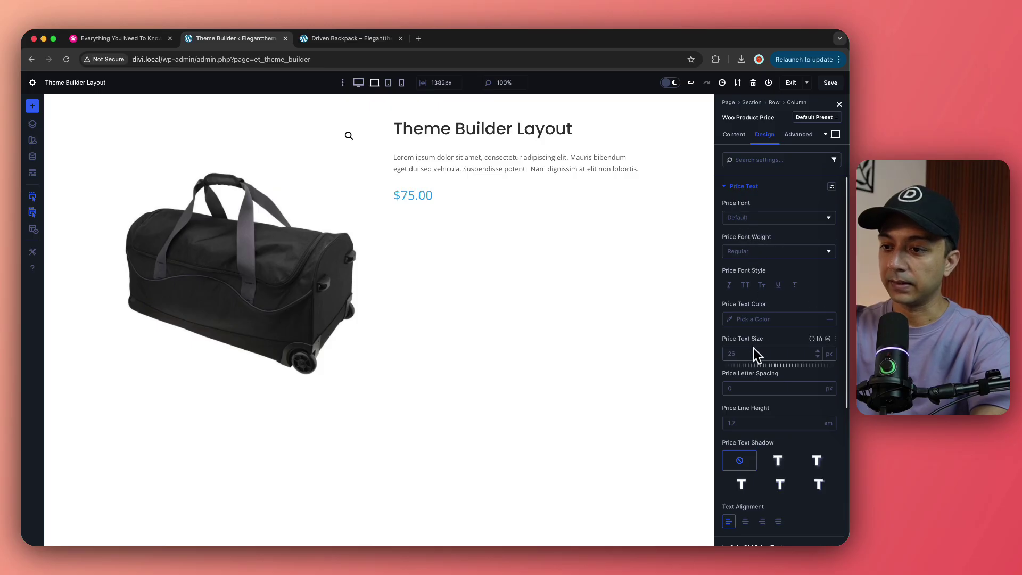
drag(742, 365, 748, 368)
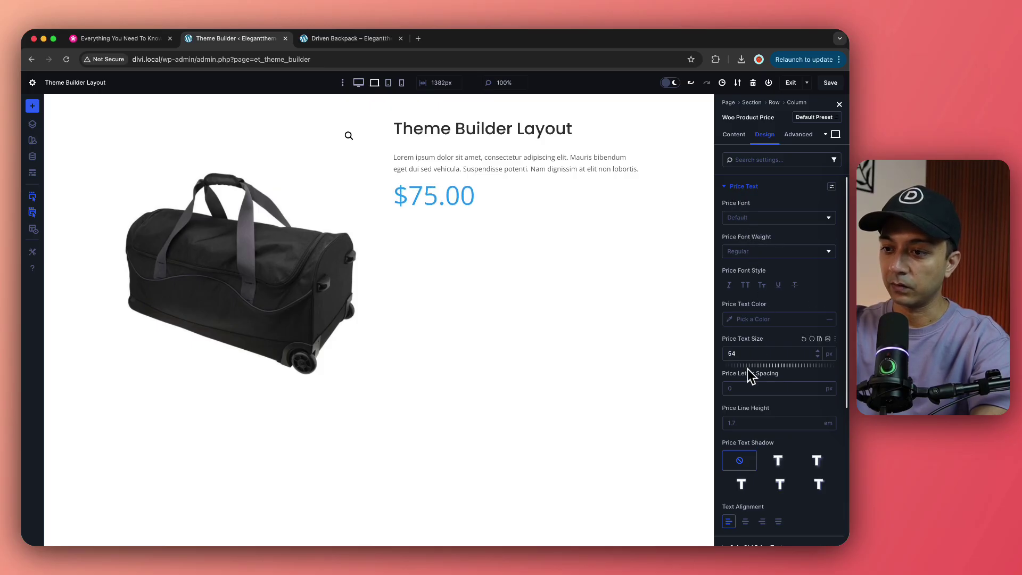
scroll(768, 250, down, 2)
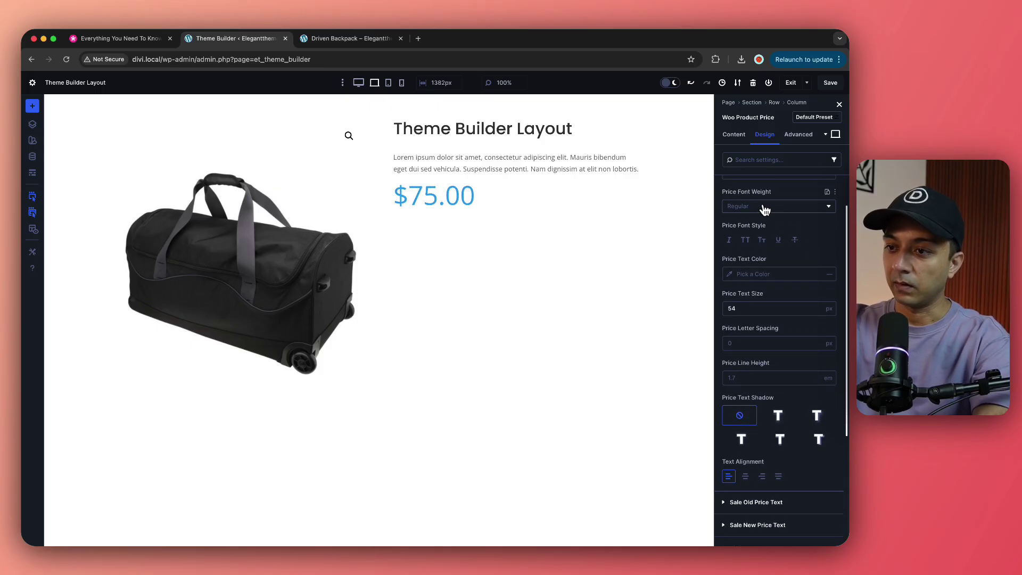
click(764, 210)
Step: Make the price font Semi Bold and insert a Woo Product Add To Cart module below it
click(756, 359)
click(514, 202)
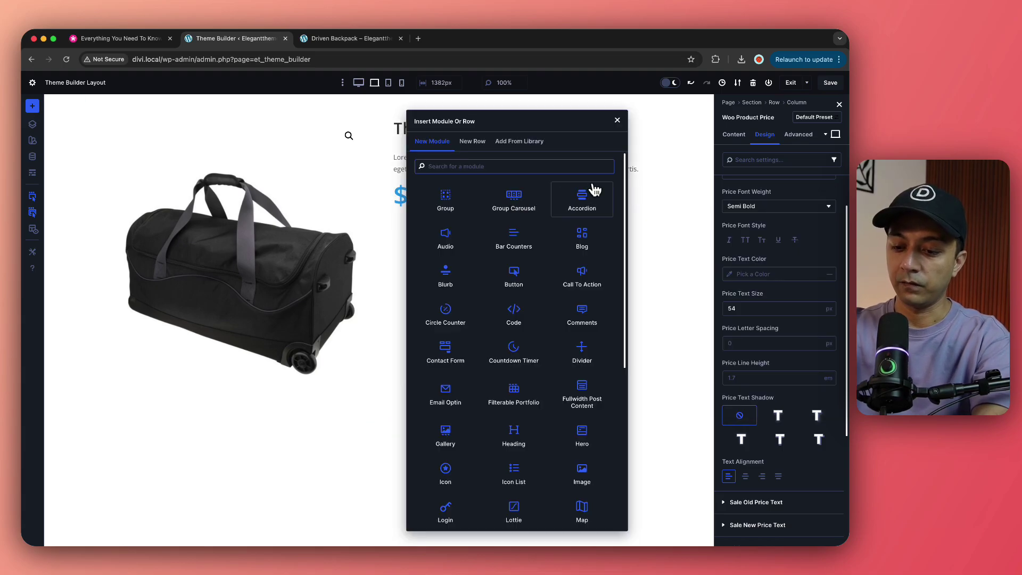
text(car)
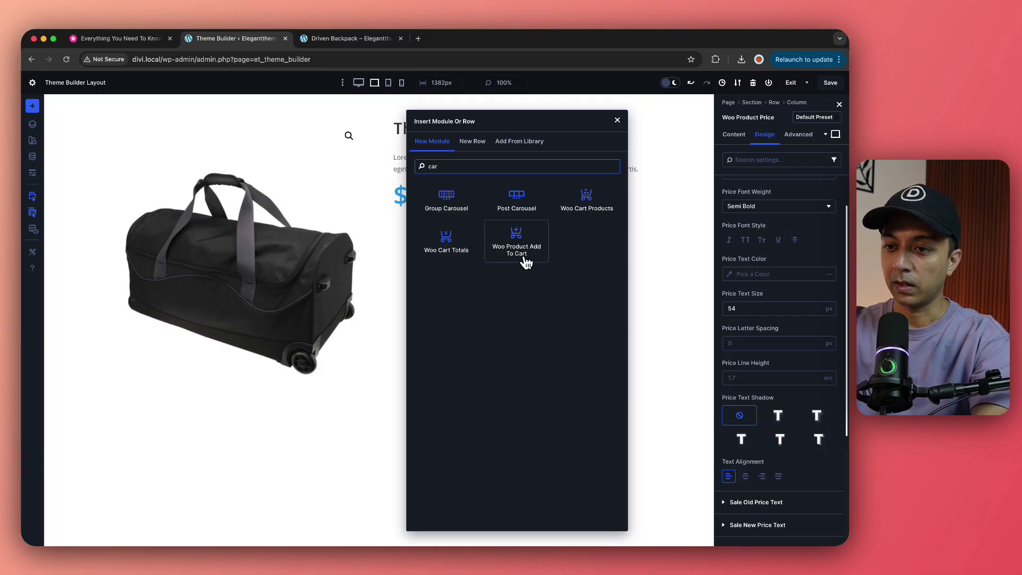
click(516, 242)
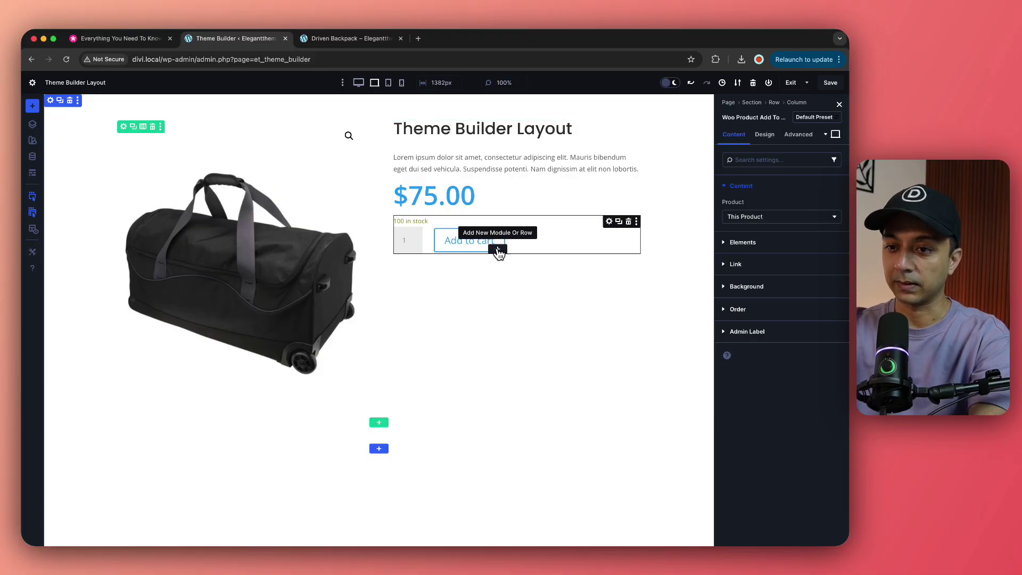
Step: Insert a Woo Product Meta module, showing the SKU line, below the add-to-cart module
click(498, 251)
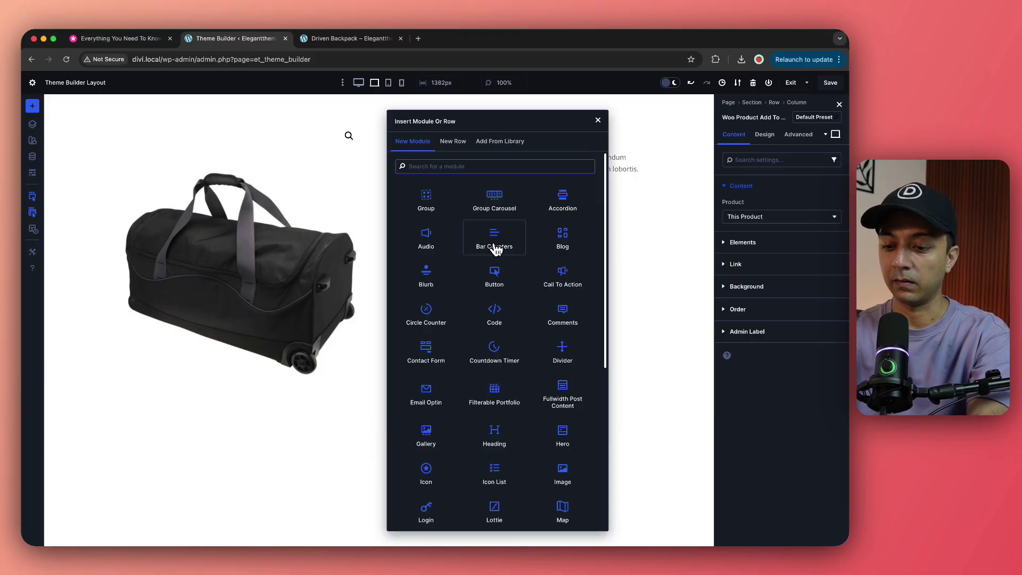
text(meta)
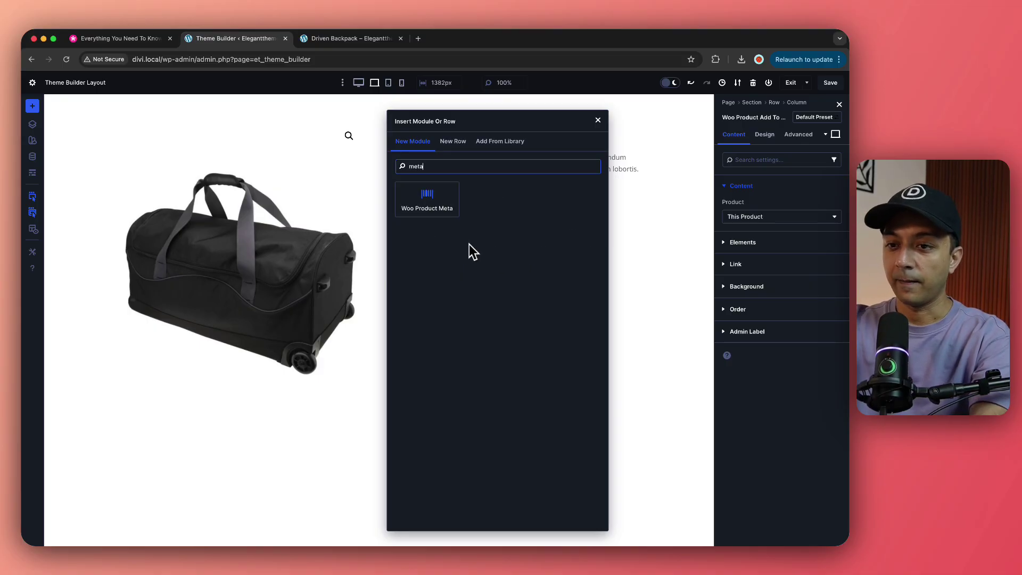
click(434, 213)
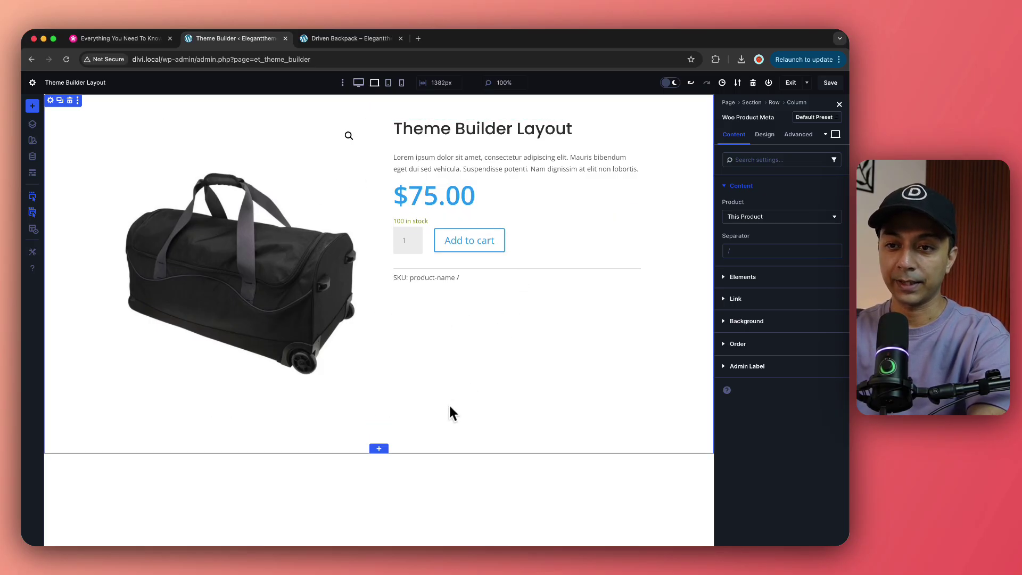
Step: Add a single-column section with a Woo Product Description module set to full Description
click(380, 448)
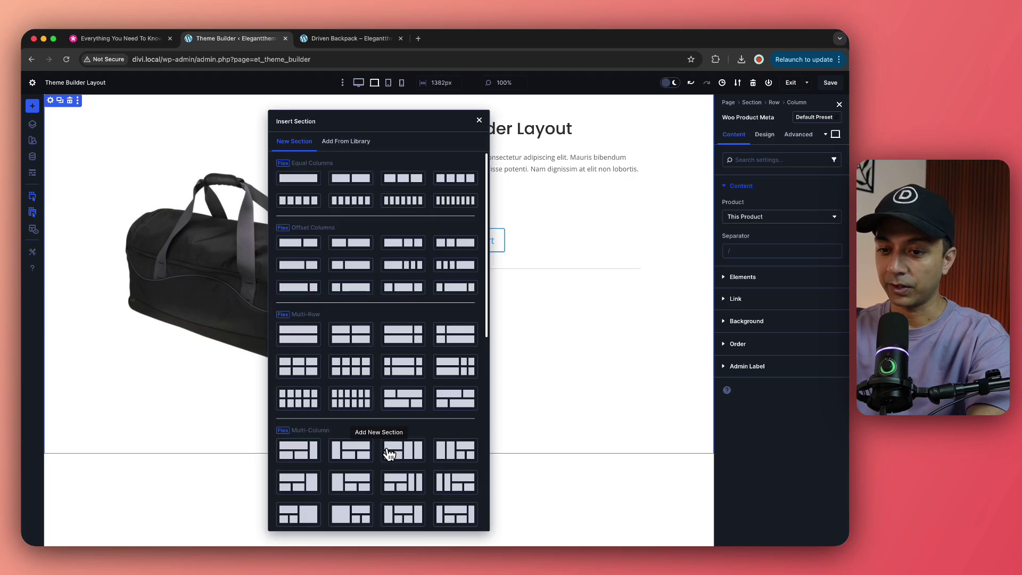
click(311, 185)
text(desc)
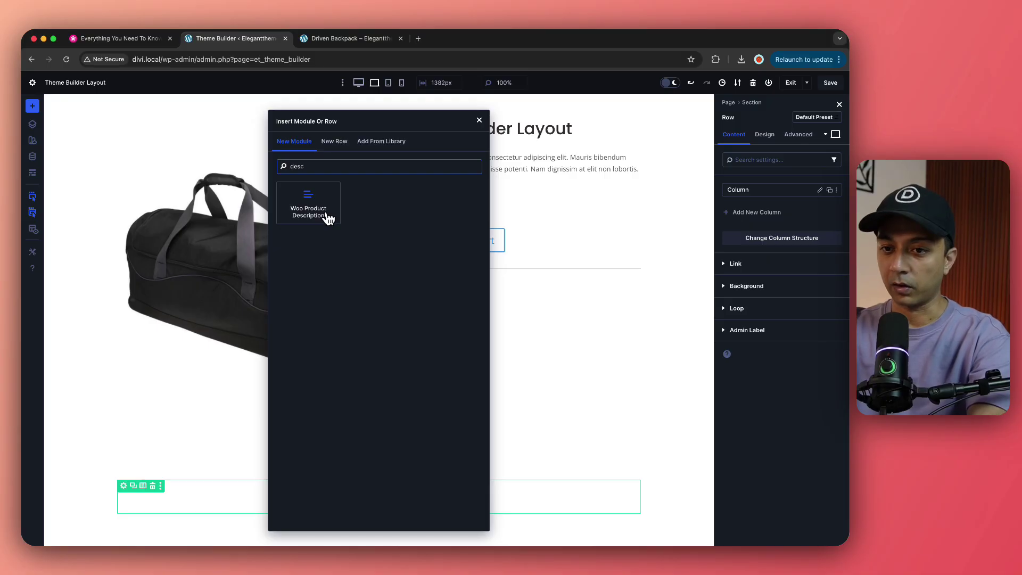
click(326, 218)
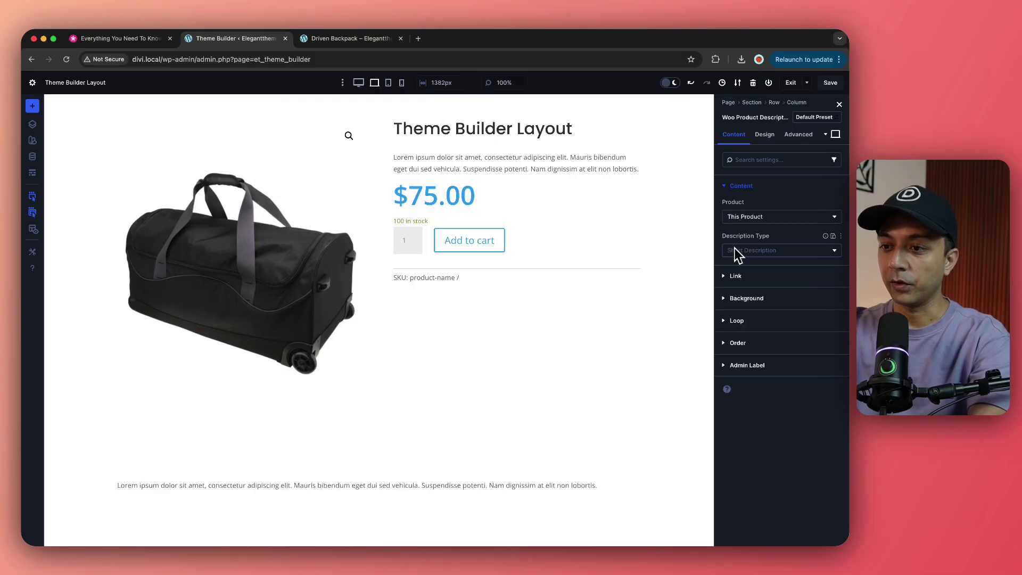
click(759, 250)
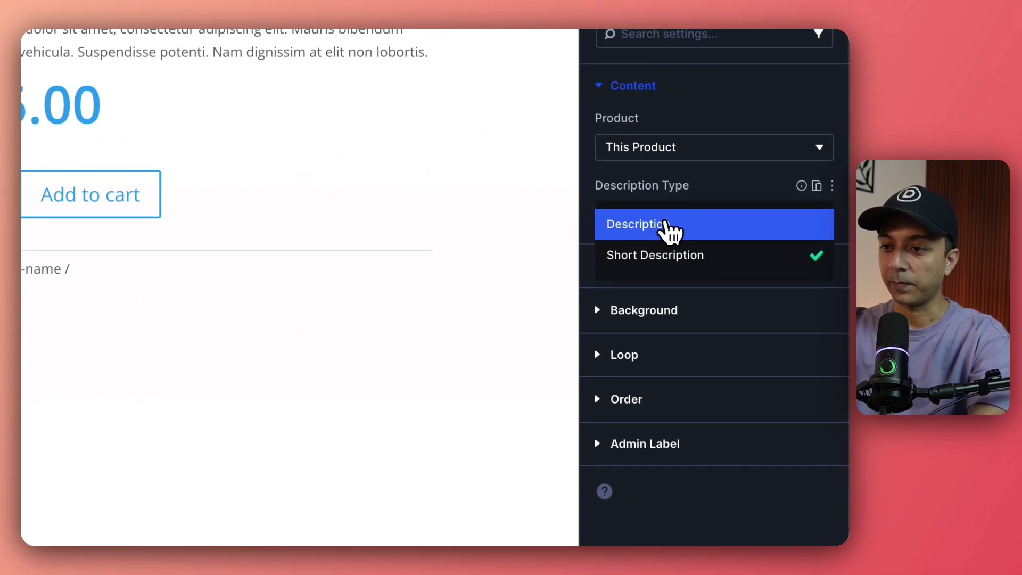
click(672, 225)
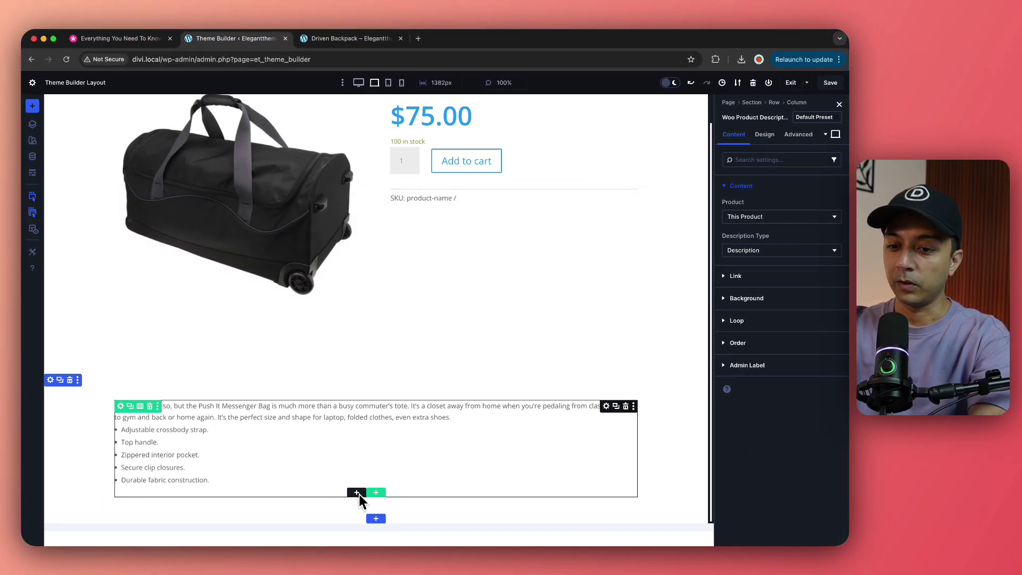
Step: Add a Woo Related Products module below the description and browse its Included Categories list
click(362, 496)
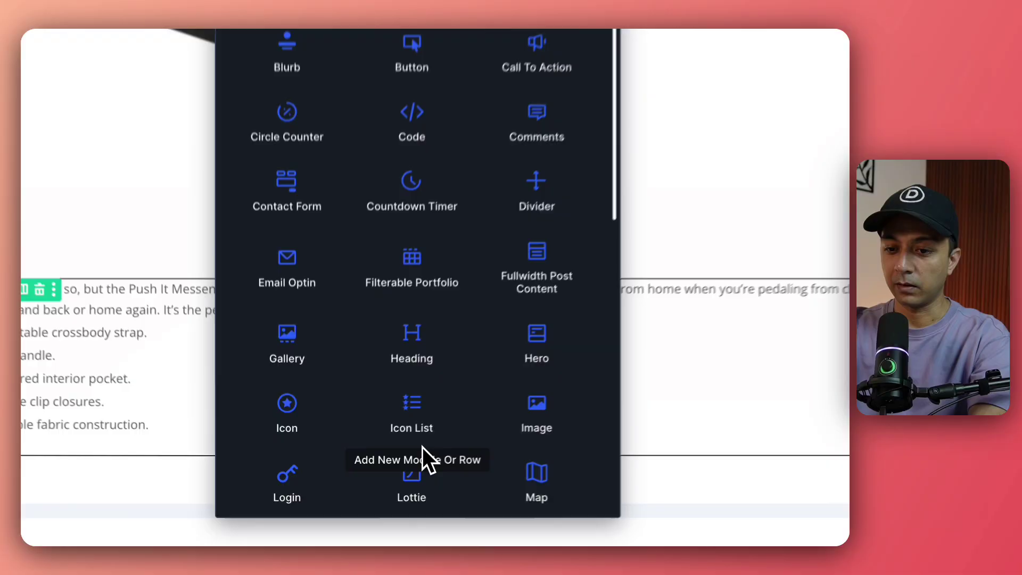
scroll(435, 450, down, 5)
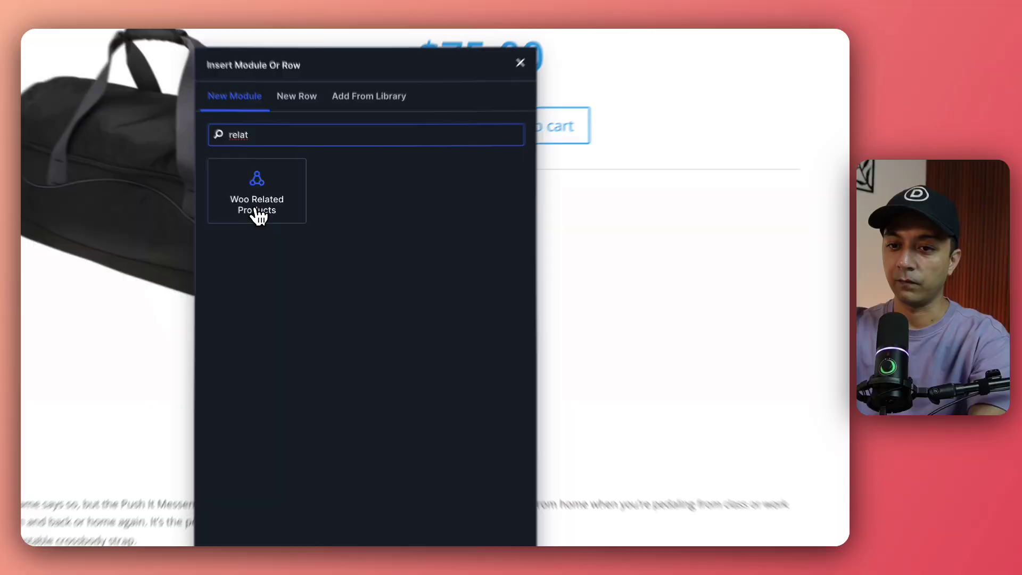
click(286, 213)
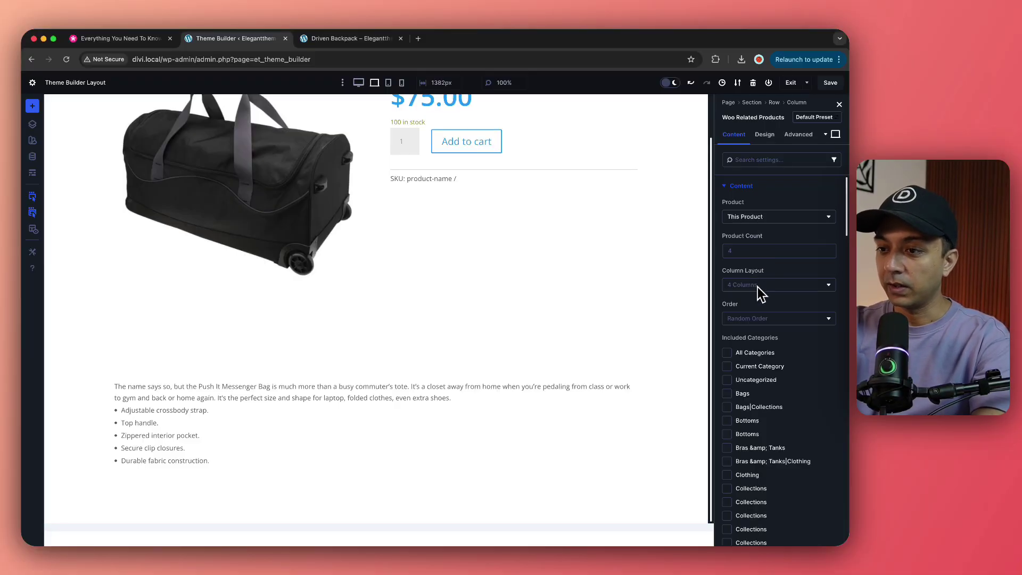
scroll(765, 321, down, 4)
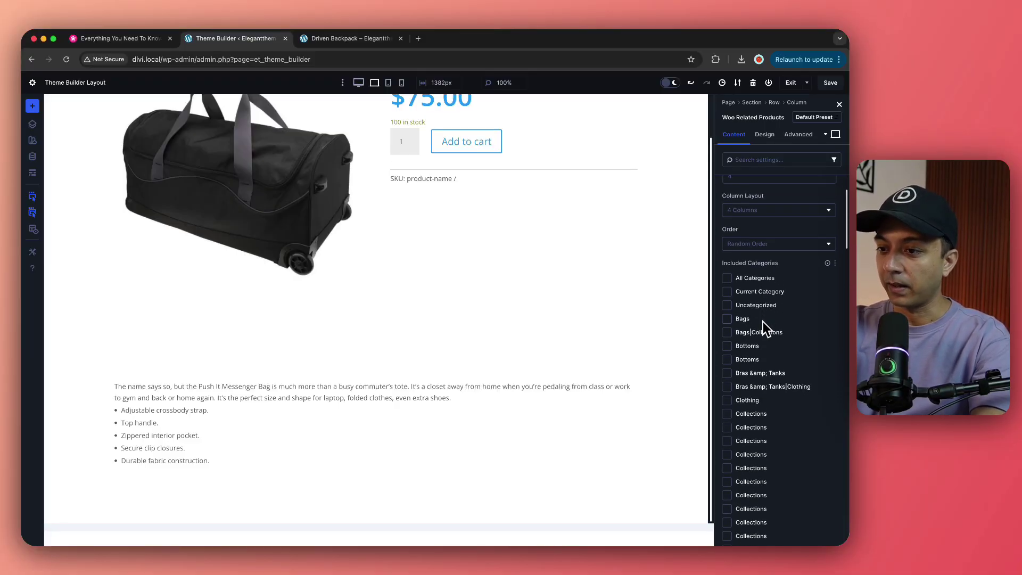
scroll(762, 306, down, 1)
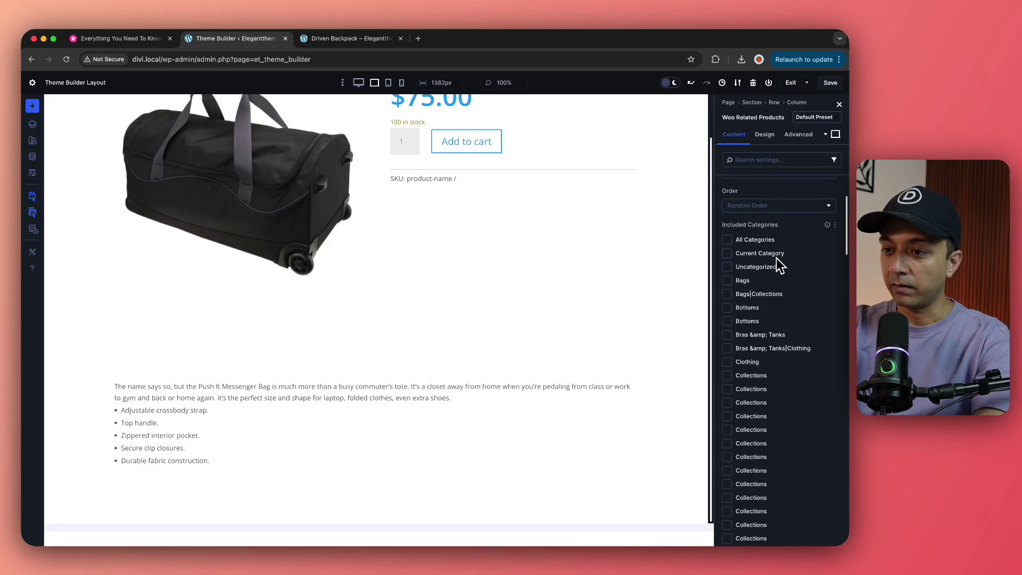
scroll(794, 303, down, 3)
scroll(786, 319, down, 8)
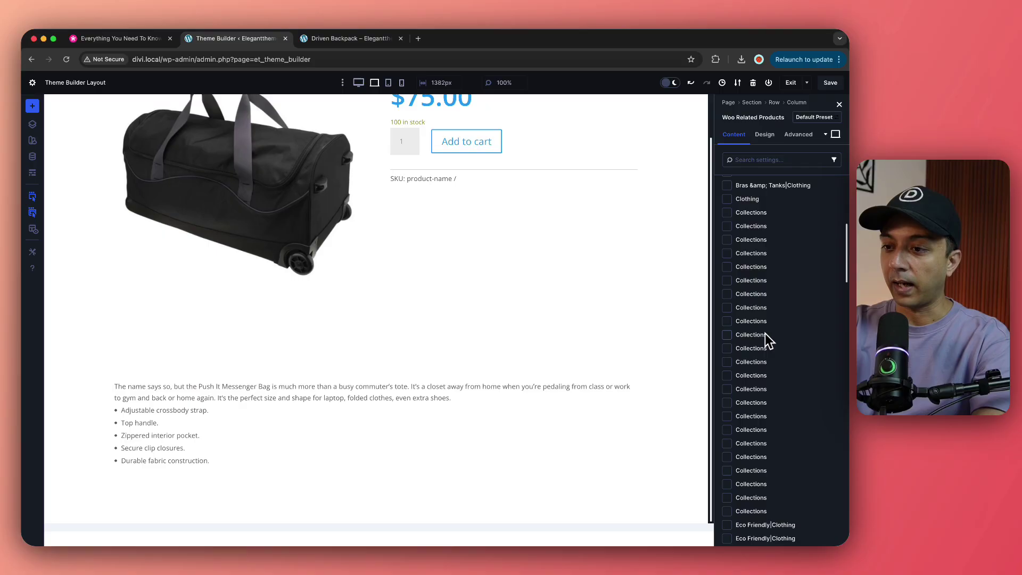
scroll(763, 337, down, 12)
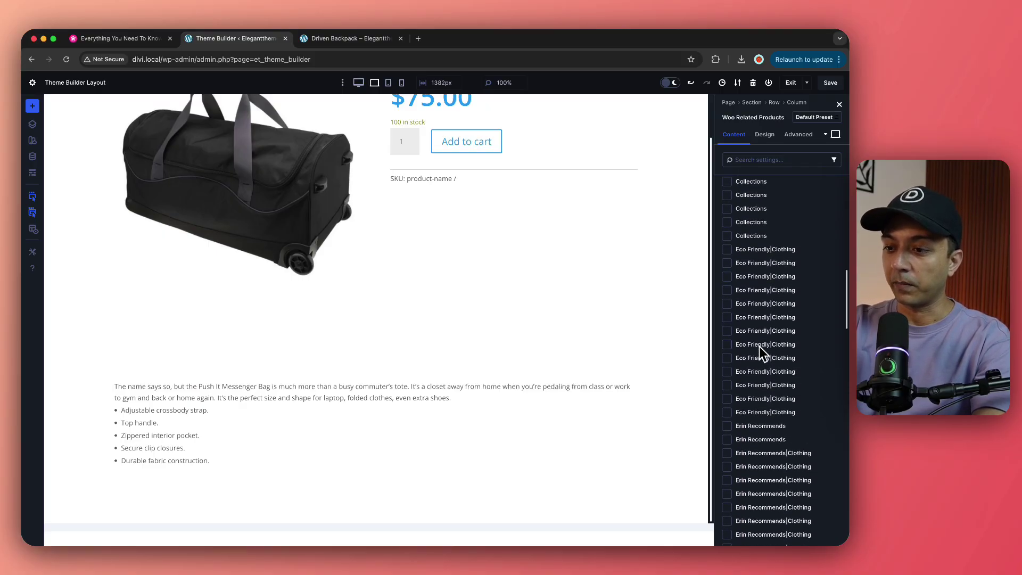
scroll(759, 347, down, 15)
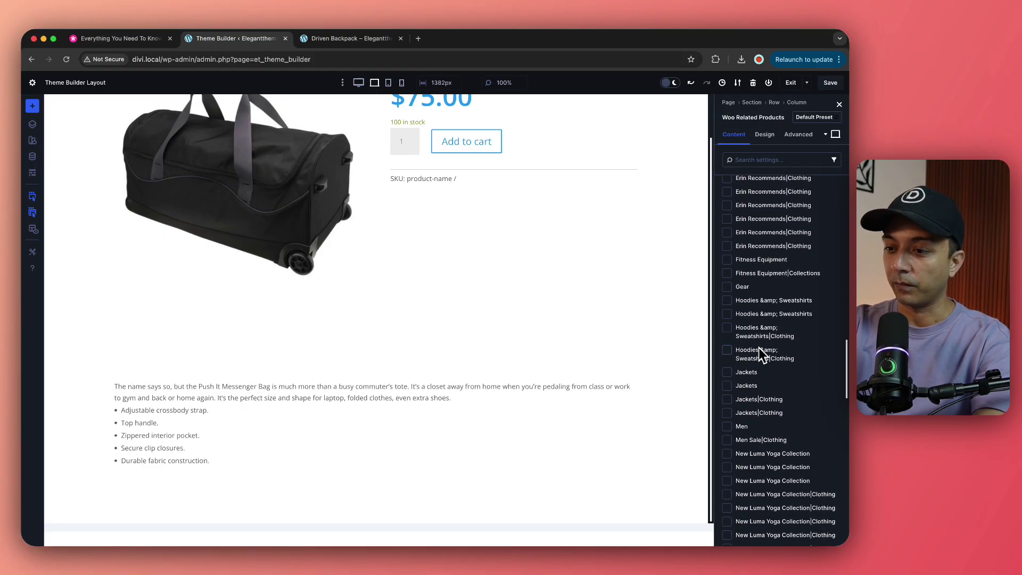
Step: Insert a Woo Product Reviews module below the description, showing sample reviews and the form
click(377, 473)
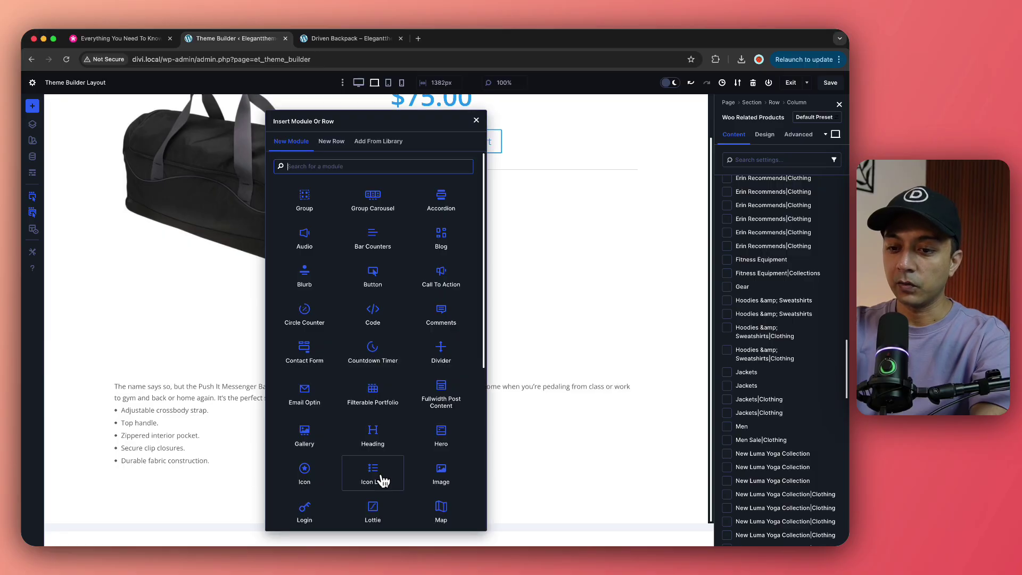
text(woo)
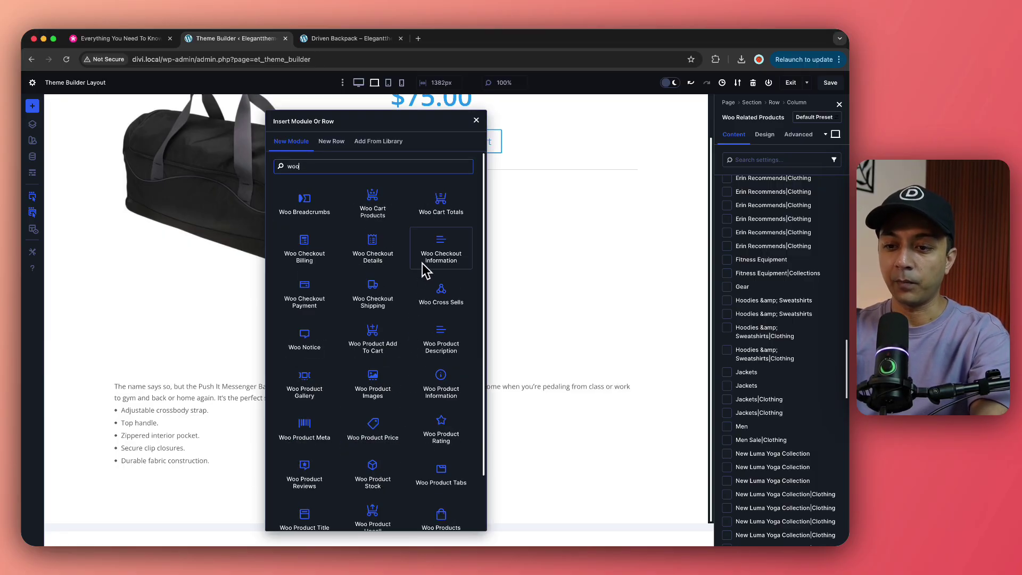
scroll(426, 271, down, 1)
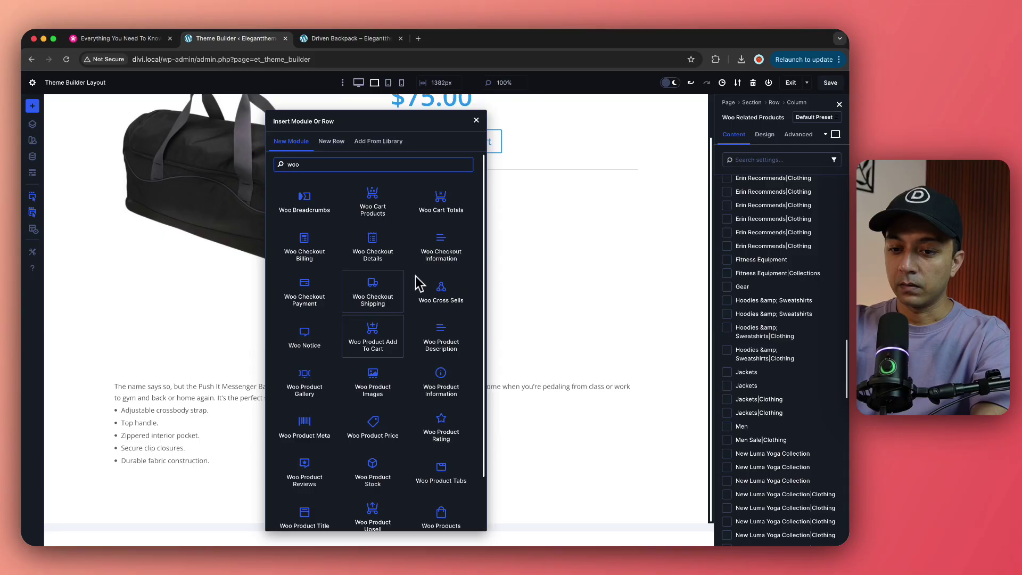
click(306, 481)
scroll(319, 458, down, 6)
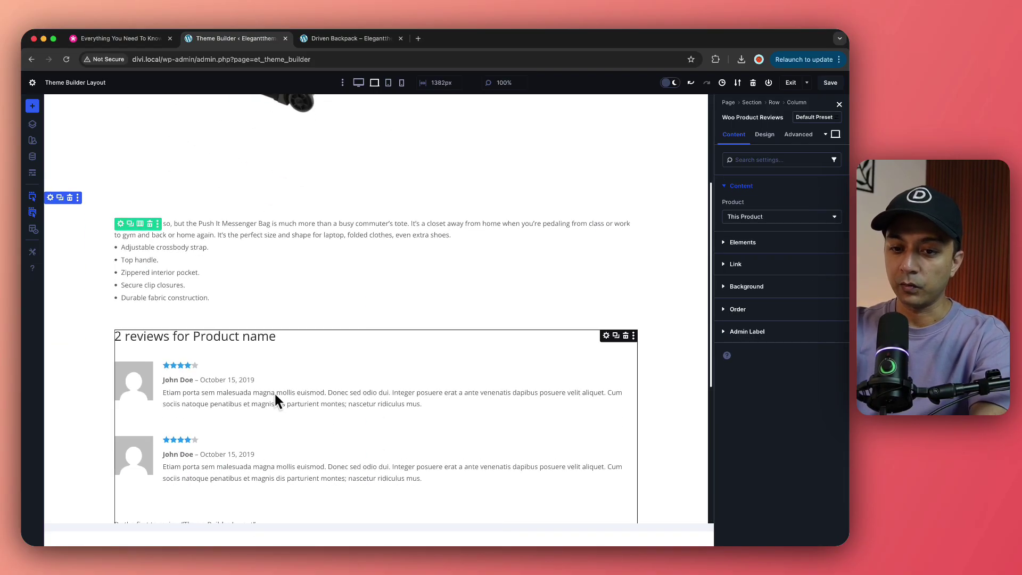
scroll(337, 394, down, 5)
Step: Search 'woo' in the module picker below the reviews module
click(374, 470)
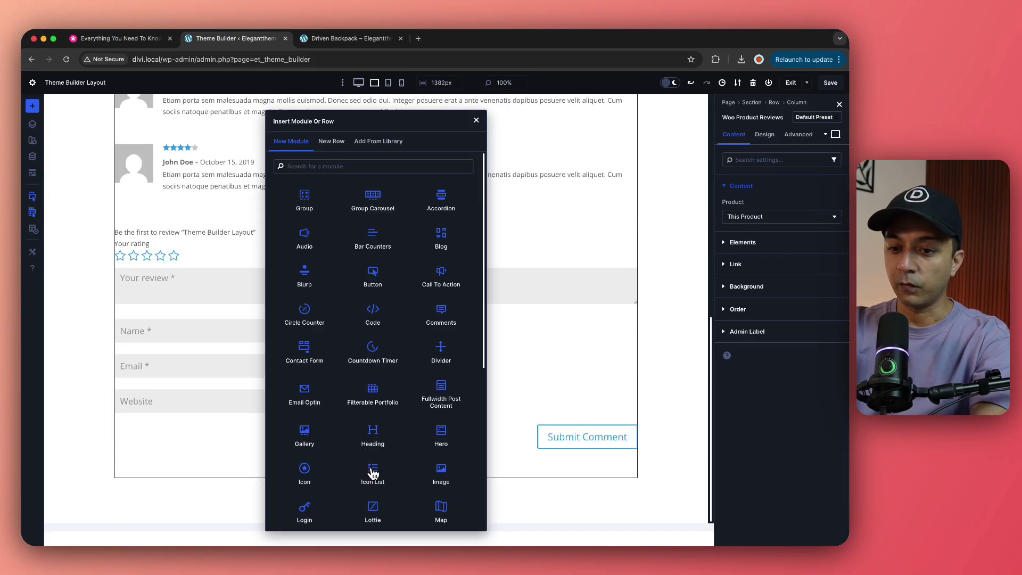
text(woo)
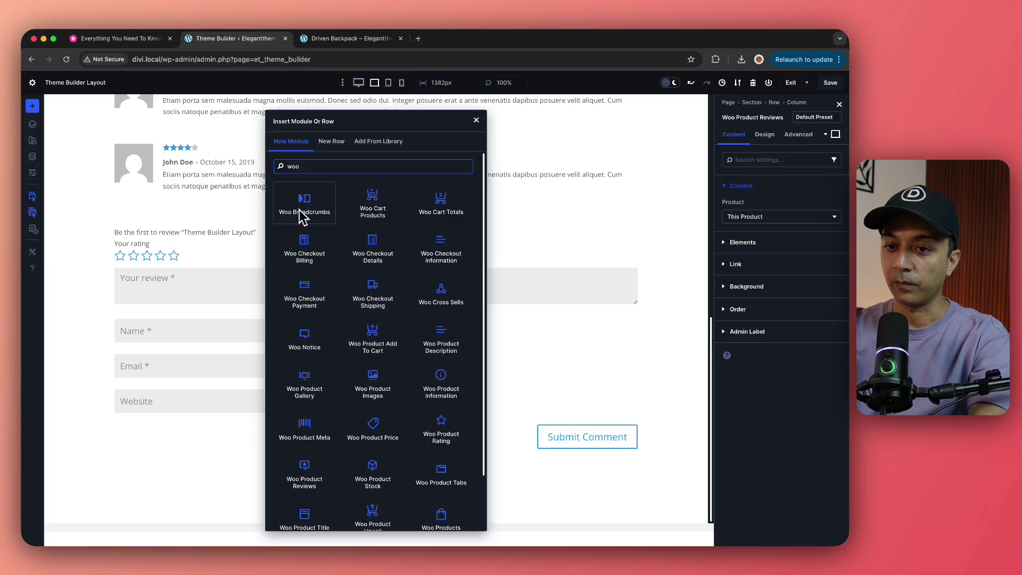
scroll(413, 346, down, 3)
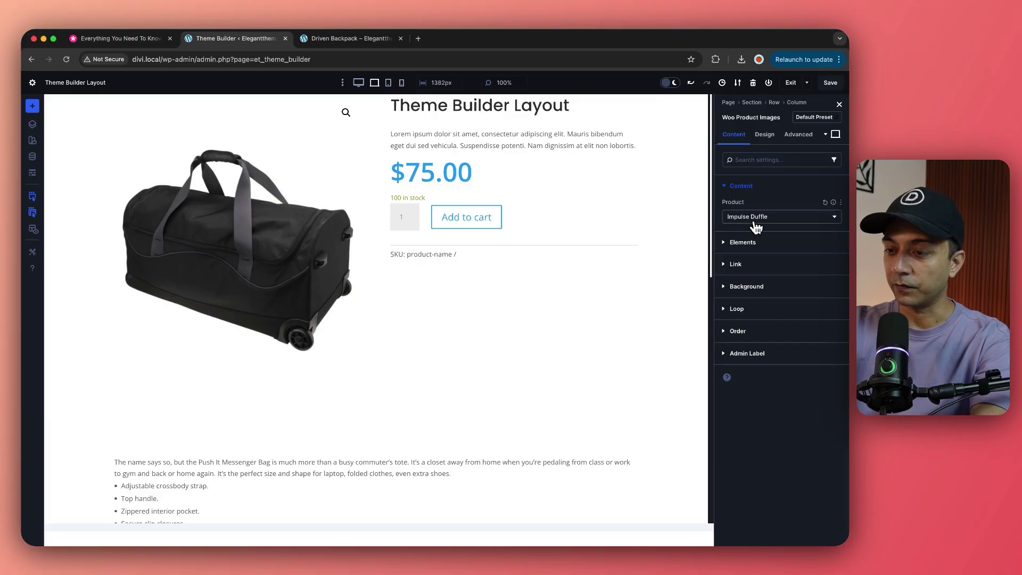
Step: Set the Woo Product Images module's Product to This Product and save the template
click(756, 227)
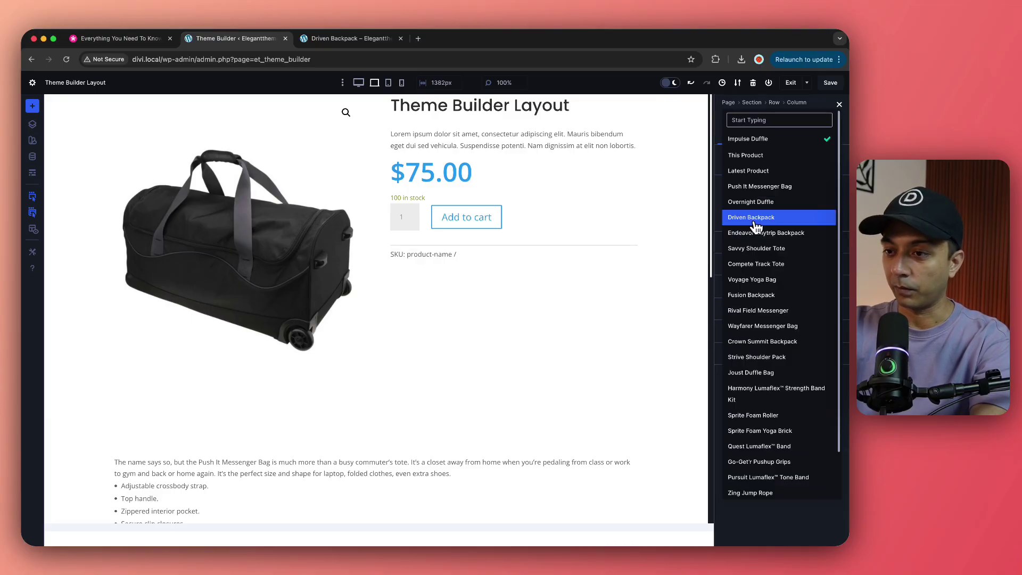
click(751, 156)
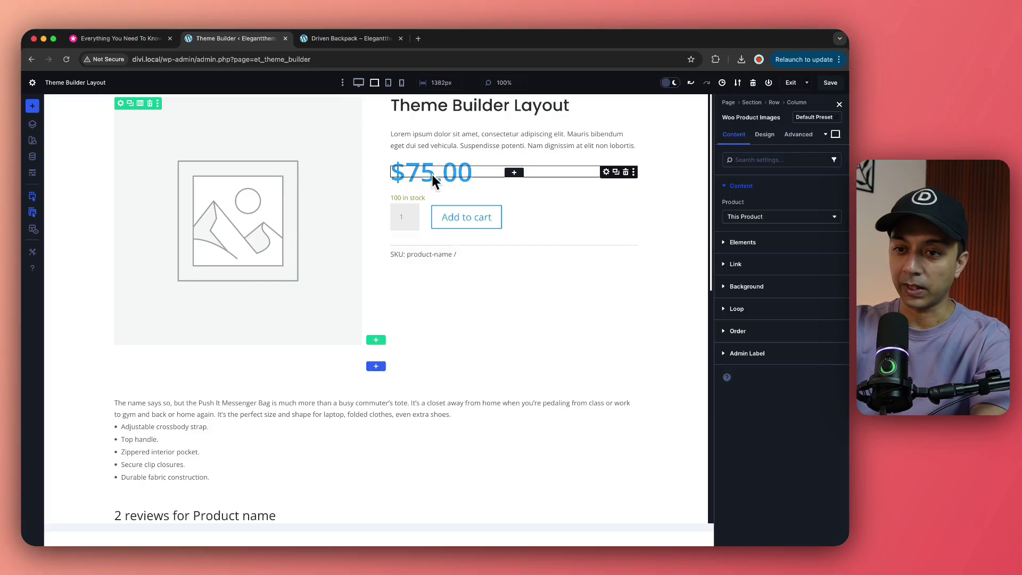
click(831, 84)
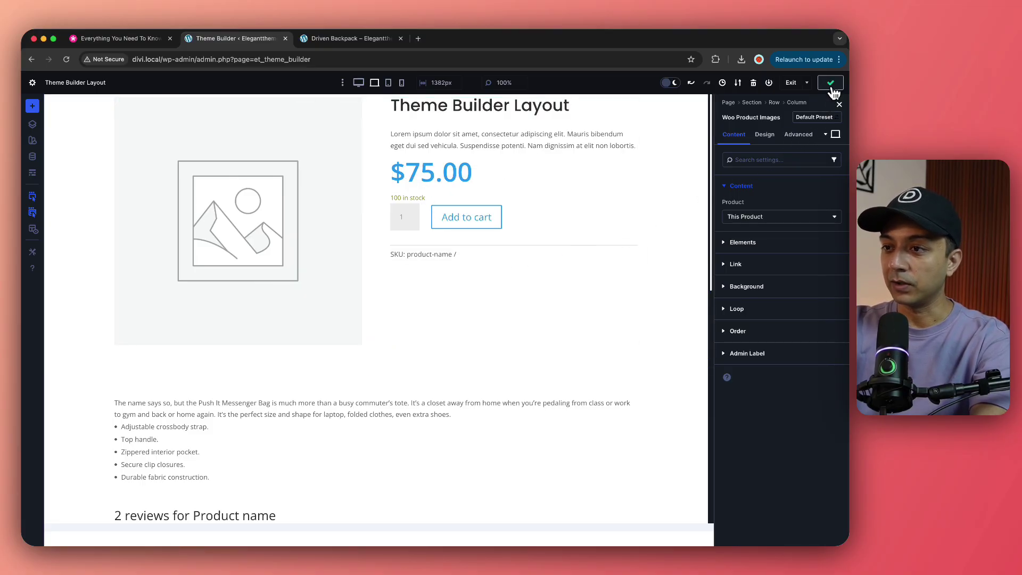
Step: Exit the builder, save the Theme Builder changes, and reload the Driven Backpack product page
click(787, 83)
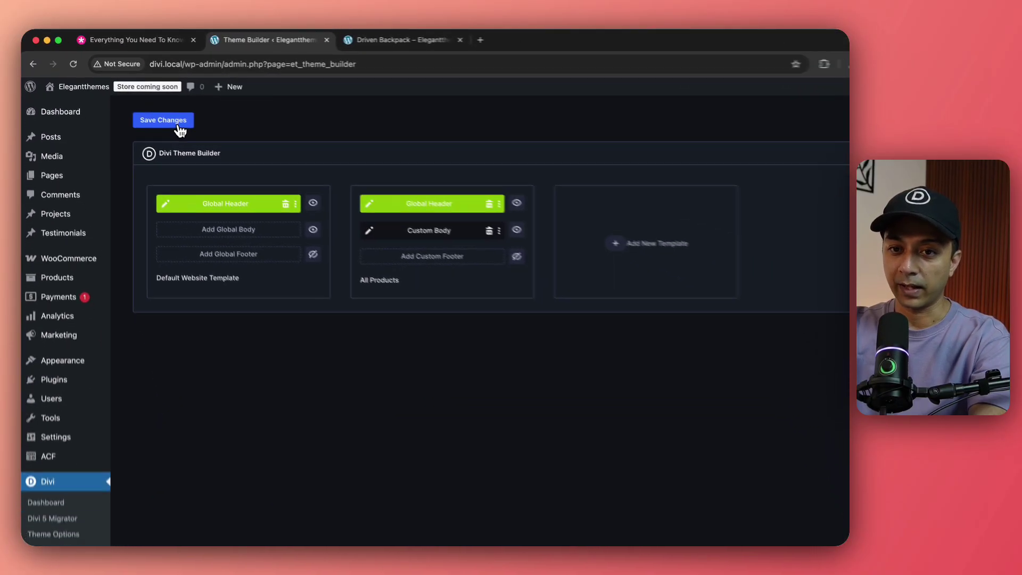
click(294, 201)
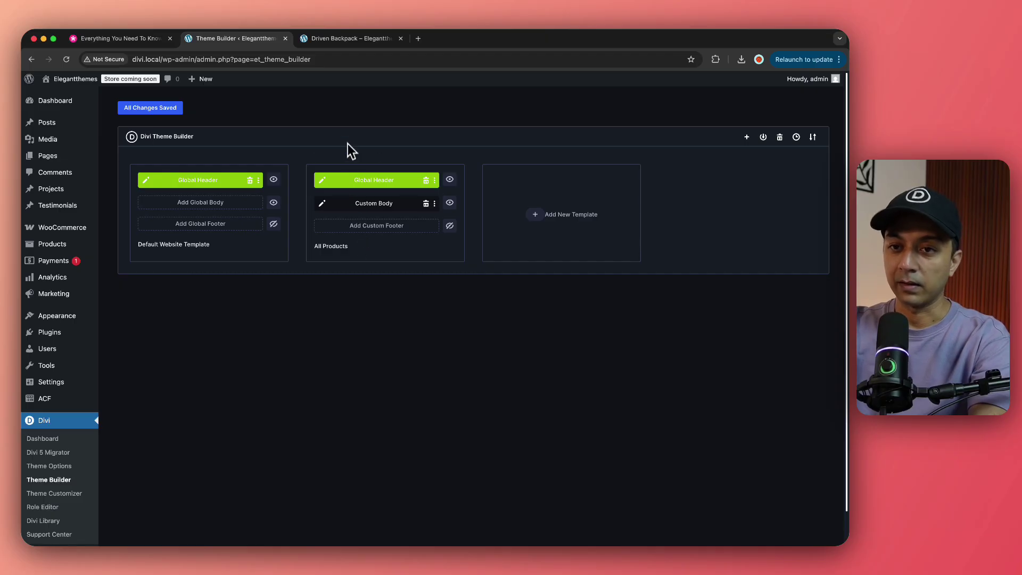
click(346, 40)
click(66, 59)
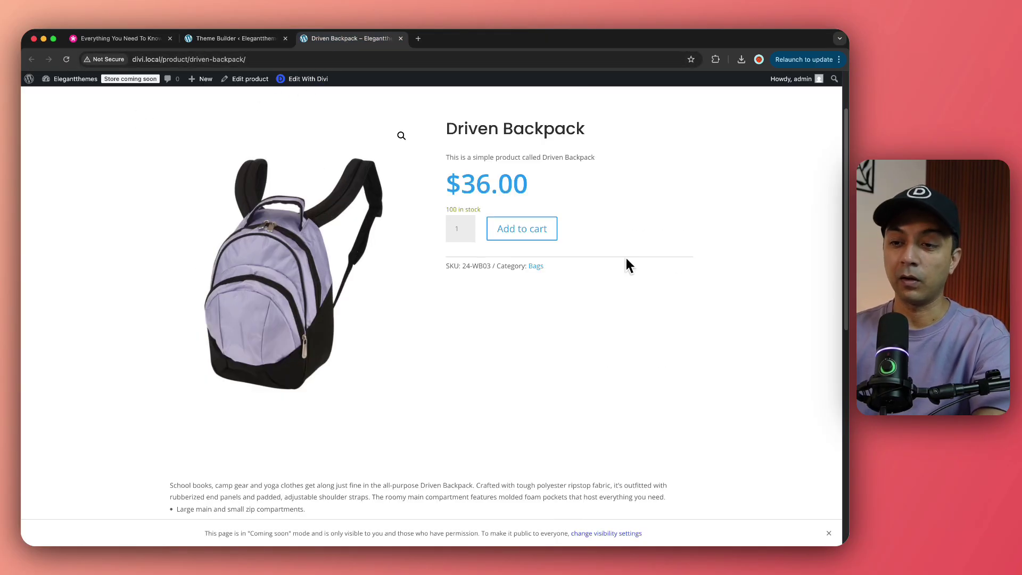
Step: Scroll the Driven Backpack page down to the Reviews form and Related products row
scroll(627, 264, down, 5)
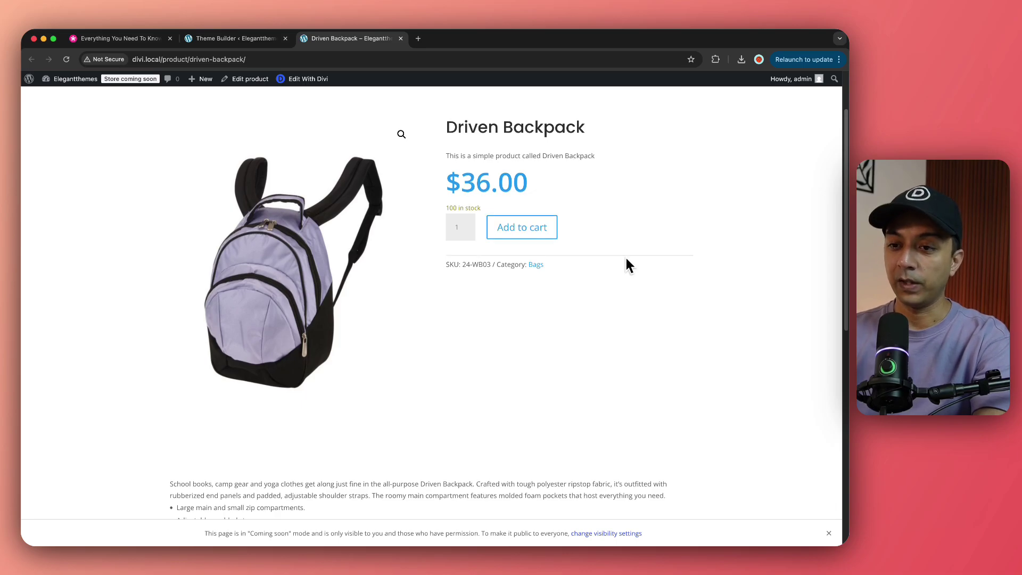
scroll(626, 258, down, 4)
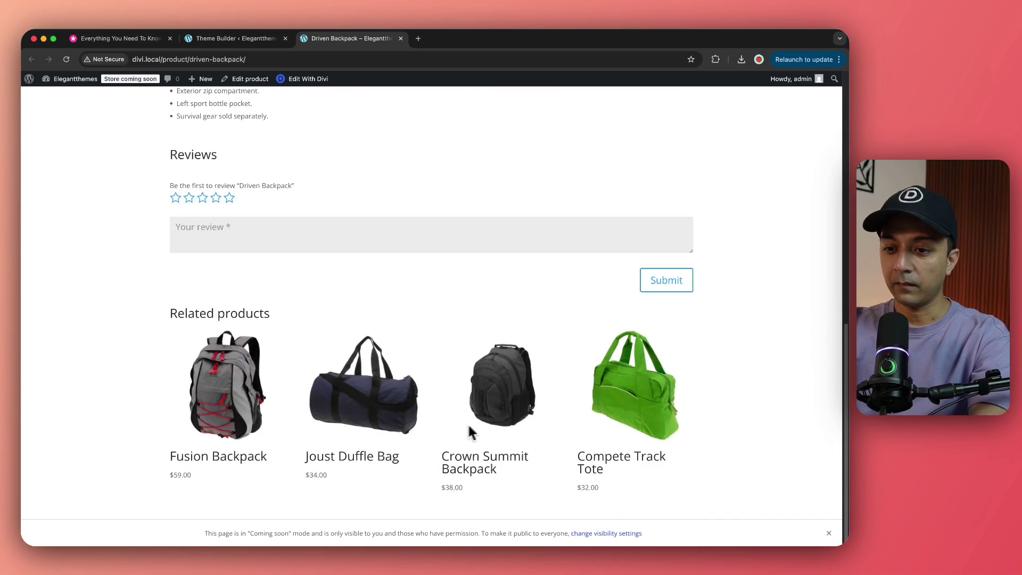